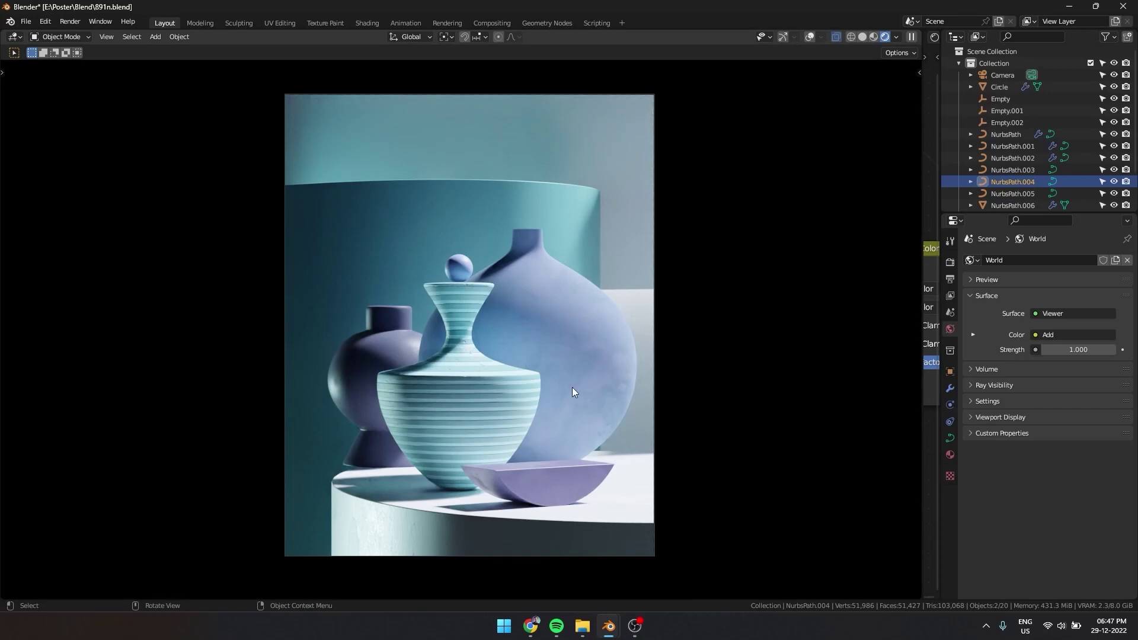
Replace the scene's world with a new one, widening the node editor beside the viewport and keeping the viewport in rendered shading.
click(864, 38)
click(1128, 260)
mouse_move(922, 236)
mouse_down()
mouse_move(472, 239)
mouse_move(492, 237)
mouse_up()
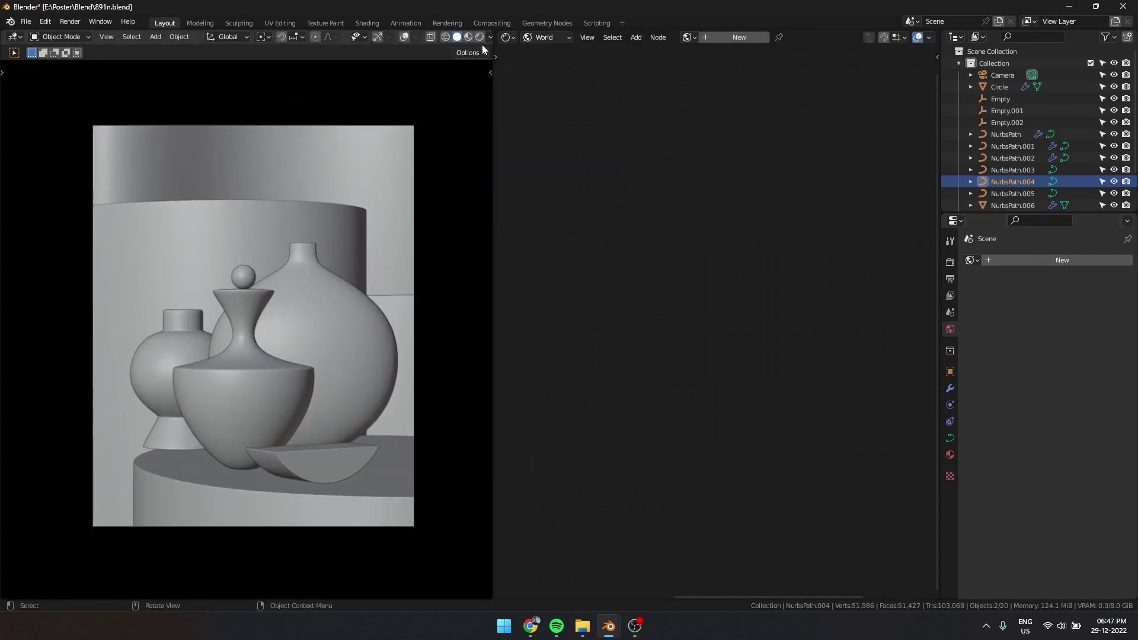
click(479, 37)
click(741, 38)
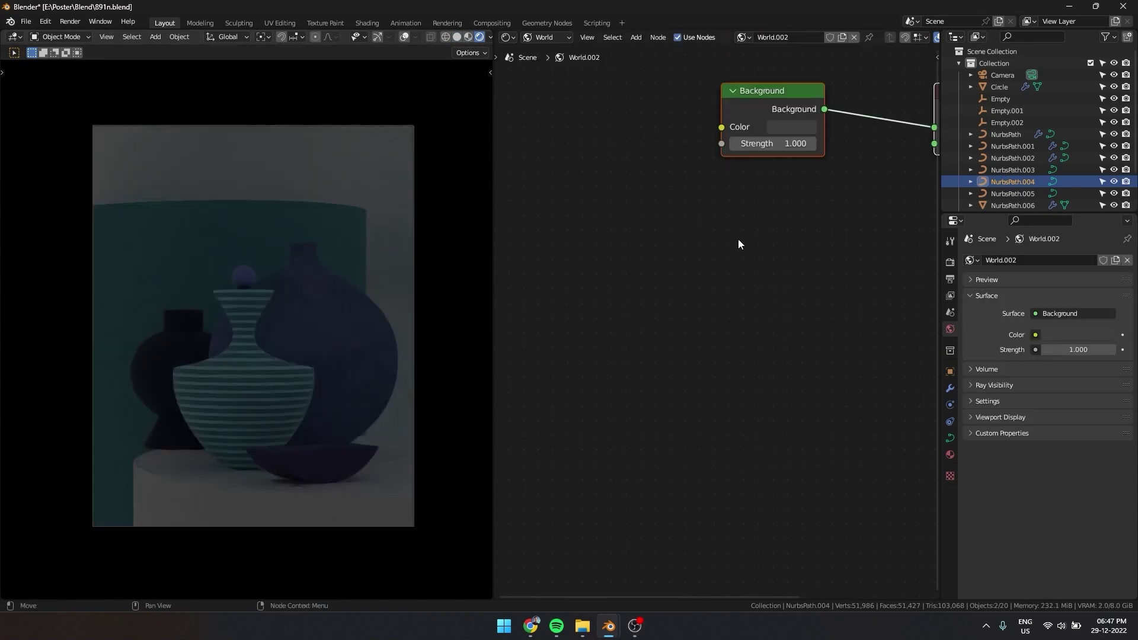
Add an Environment Texture with Mapping and Texture Coordinate nodes to the Background, and load studio_small_07_4k.exr from the HDRI folder.
middle_drag(739, 244, 807, 423)
key(ctrl+t)
scroll(727, 337, up, 1)
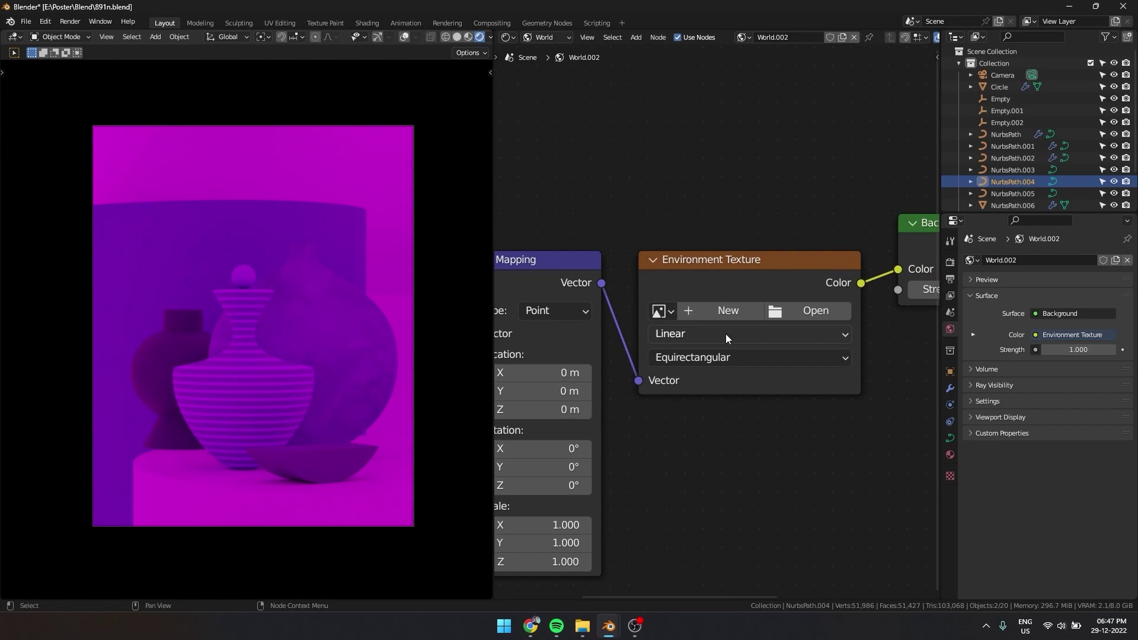
click(781, 315)
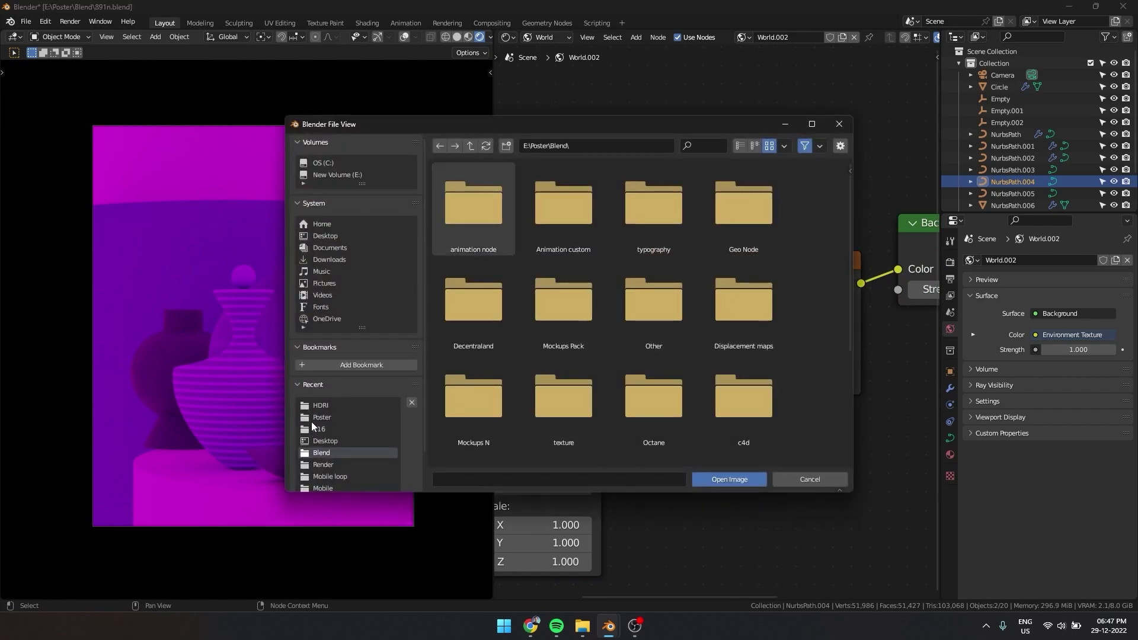
click(319, 406)
scroll(788, 251, down, 6)
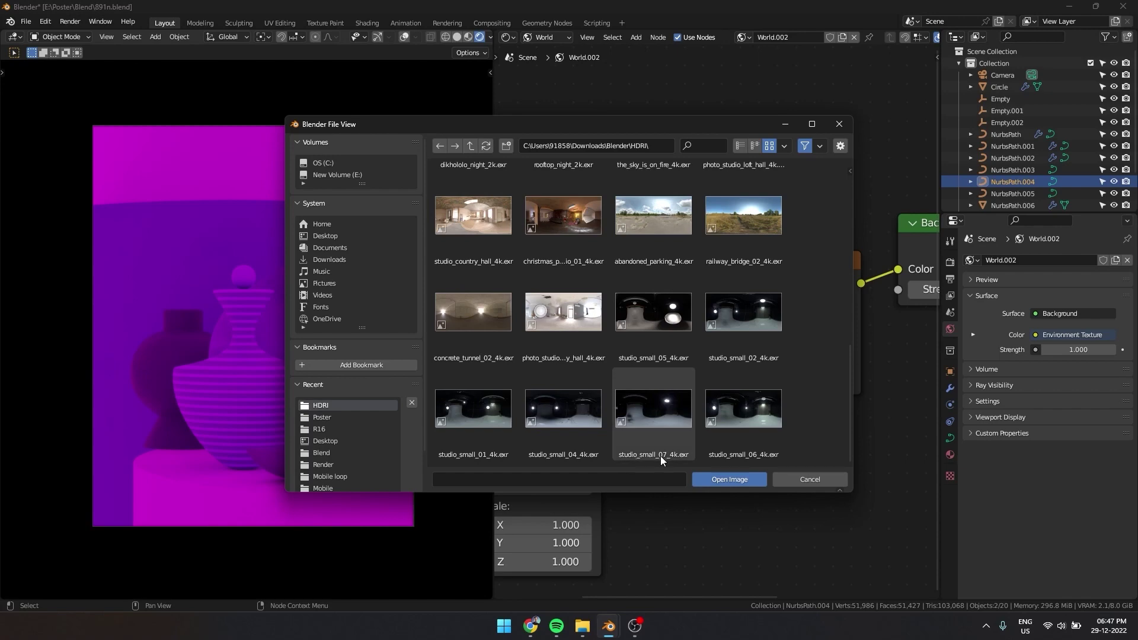
double_click(661, 419)
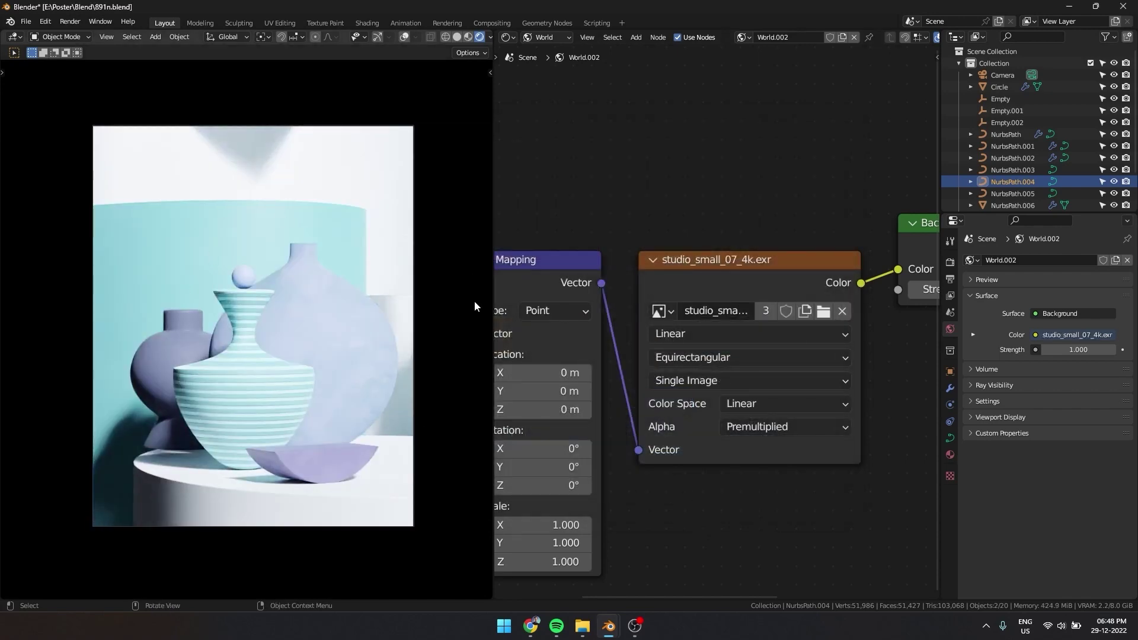
Rotate the environment lighting in the Mapping node to X -1.9°, Y 288° and Z 157°, and check the vases up close.
scroll(599, 190, down, 1)
middle_drag(599, 191, 681, 115)
scroll(697, 178, up, 1)
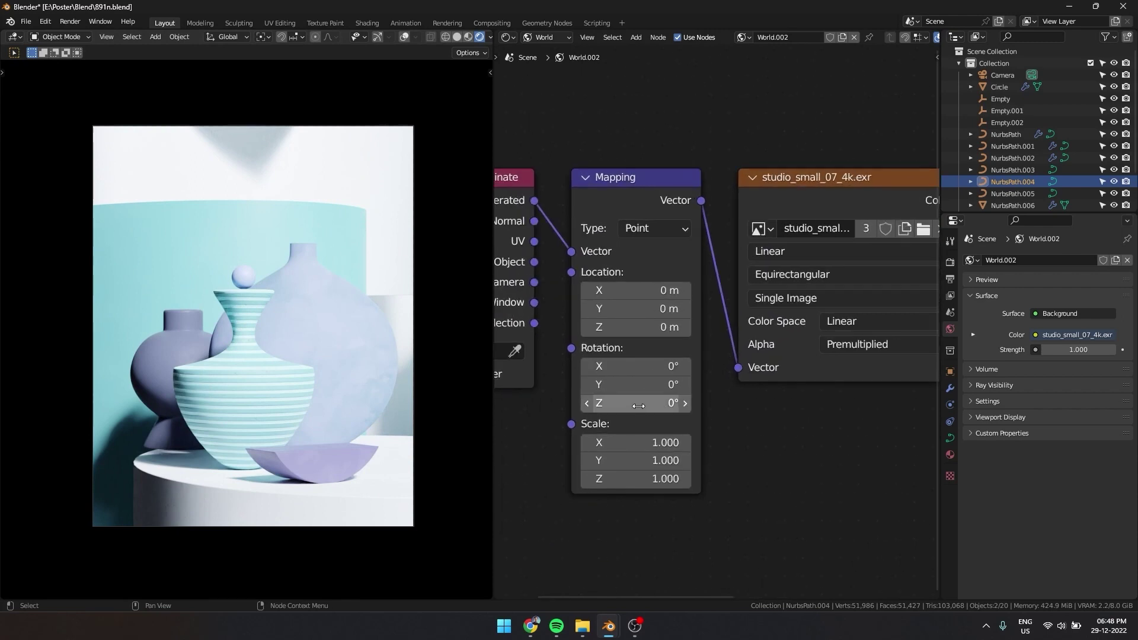
drag(638, 405, 703, 404)
drag(637, 385, 767, 385)
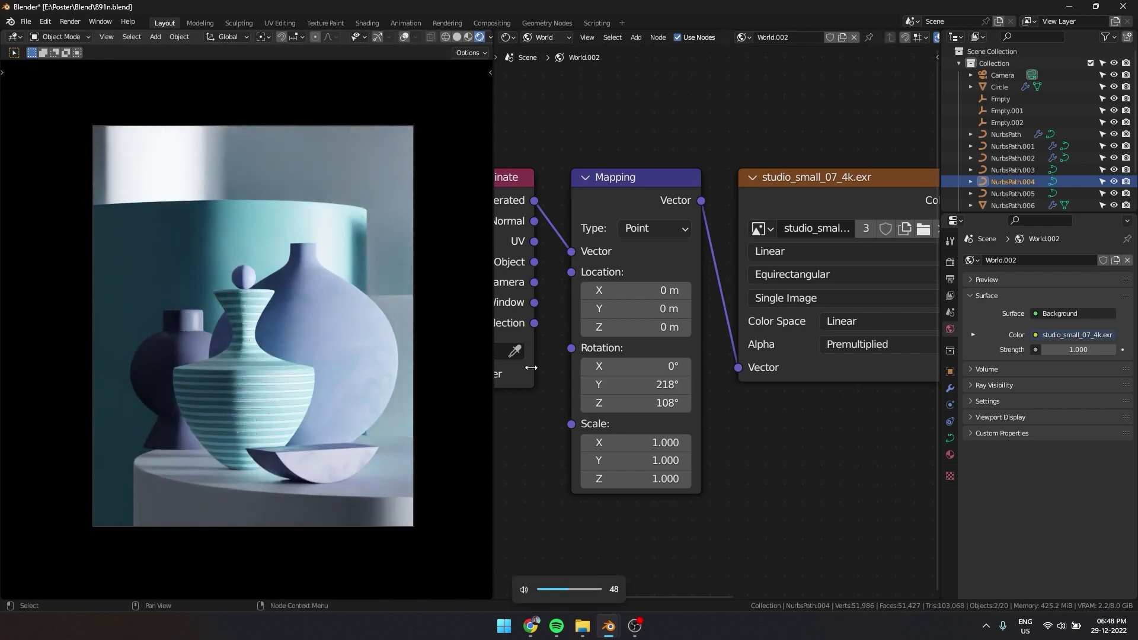
drag(637, 385, 634, 385)
mouse_move(638, 403)
mouse_down()
mouse_move(679, 385)
mouse_move(631, 366)
mouse_move(647, 404)
mouse_up()
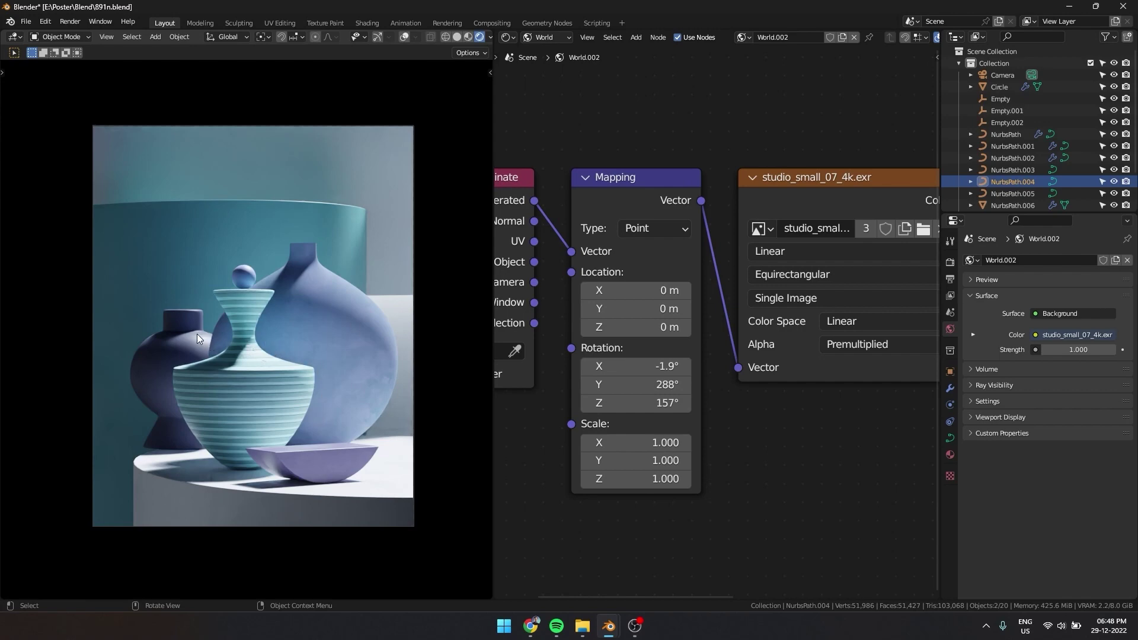
scroll(162, 341, up, 6)
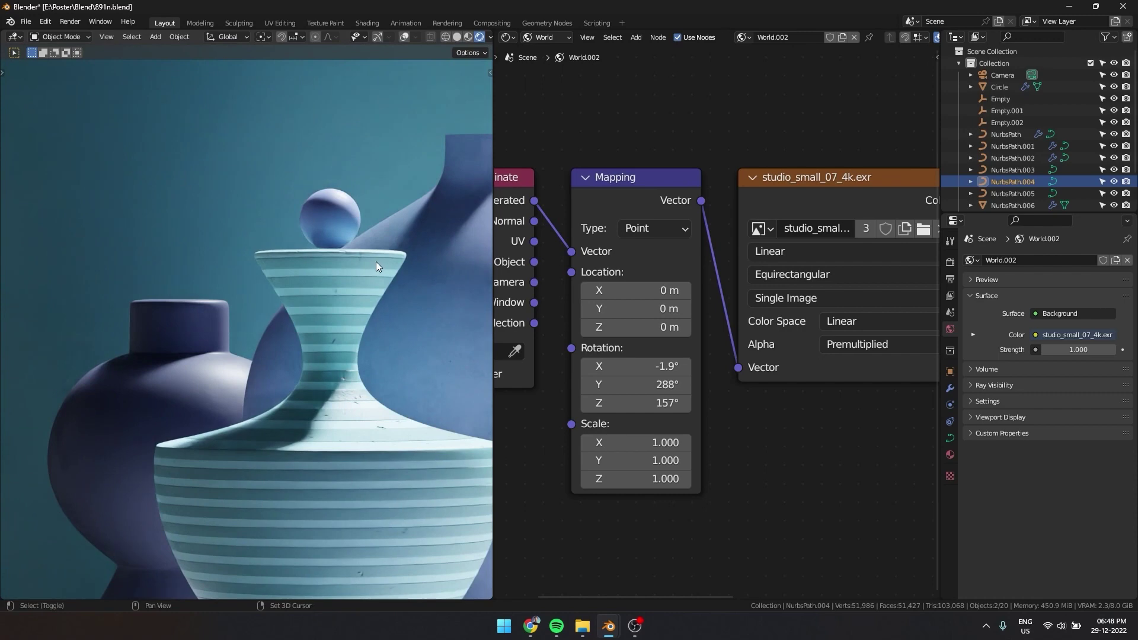
scroll(332, 184, down, 8)
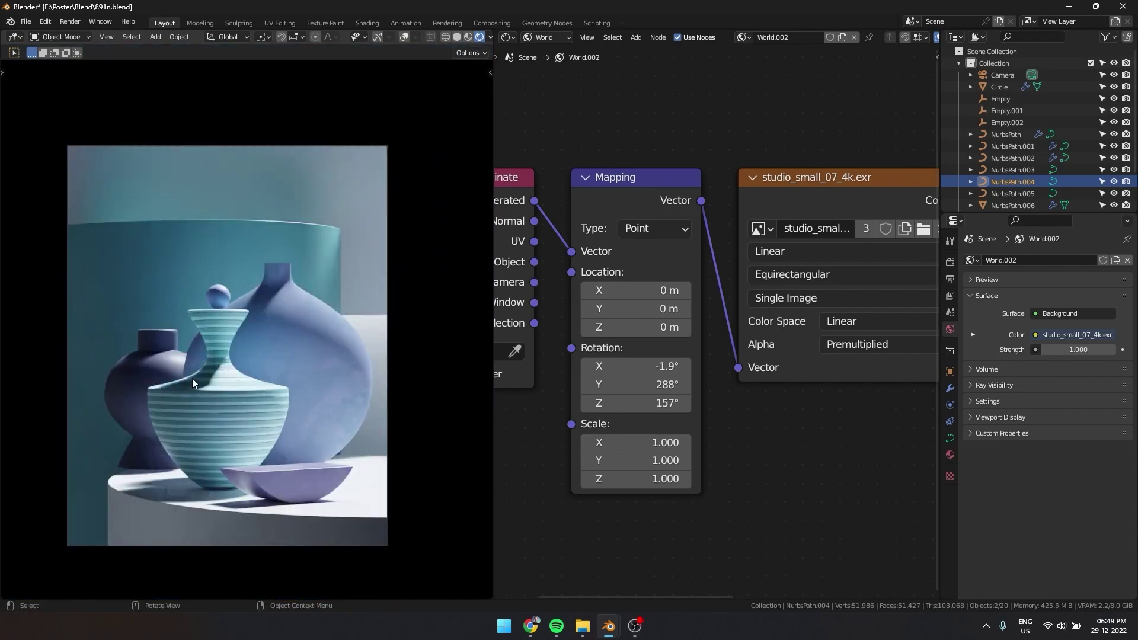
Duplicate the Mapping and environment texture nodes together, keeping their input links, and place the copies below the originals.
scroll(731, 474, down, 4)
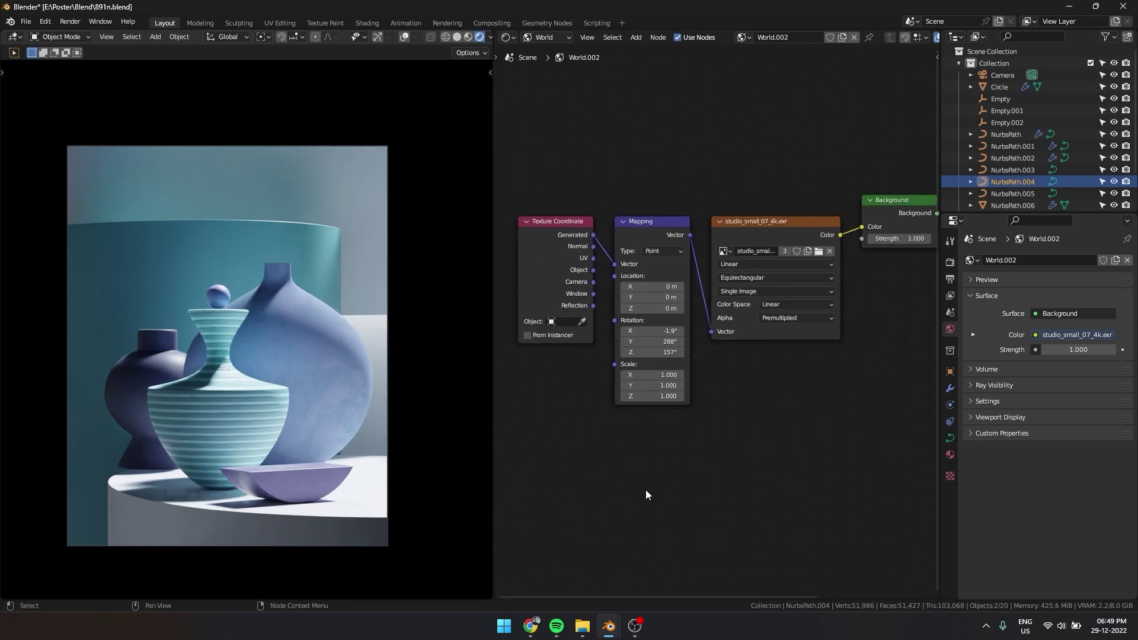
drag(646, 490, 815, 159)
middle_drag(829, 434, 765, 432)
click(759, 433)
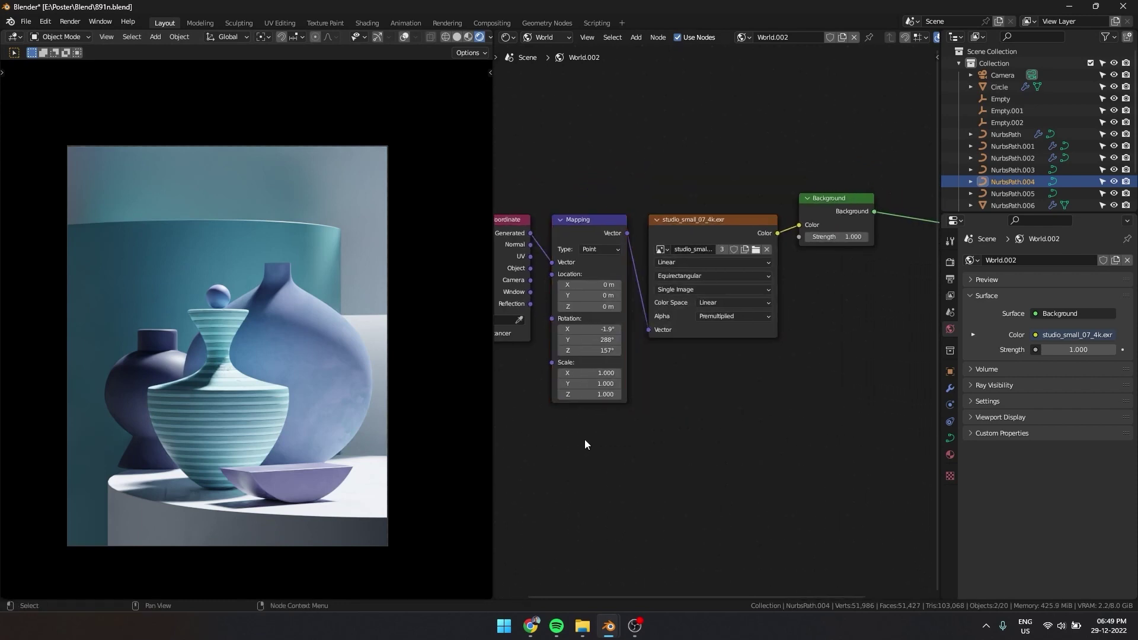
scroll(585, 439, down, 2)
drag(590, 160, 756, 460)
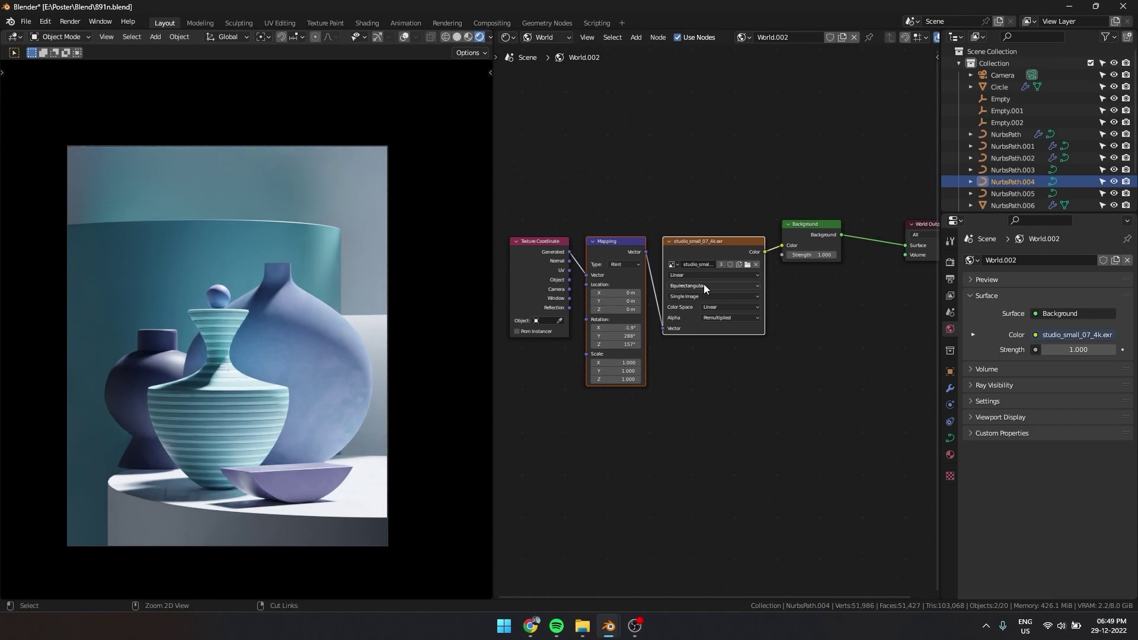
key(shift+d)
click(701, 410)
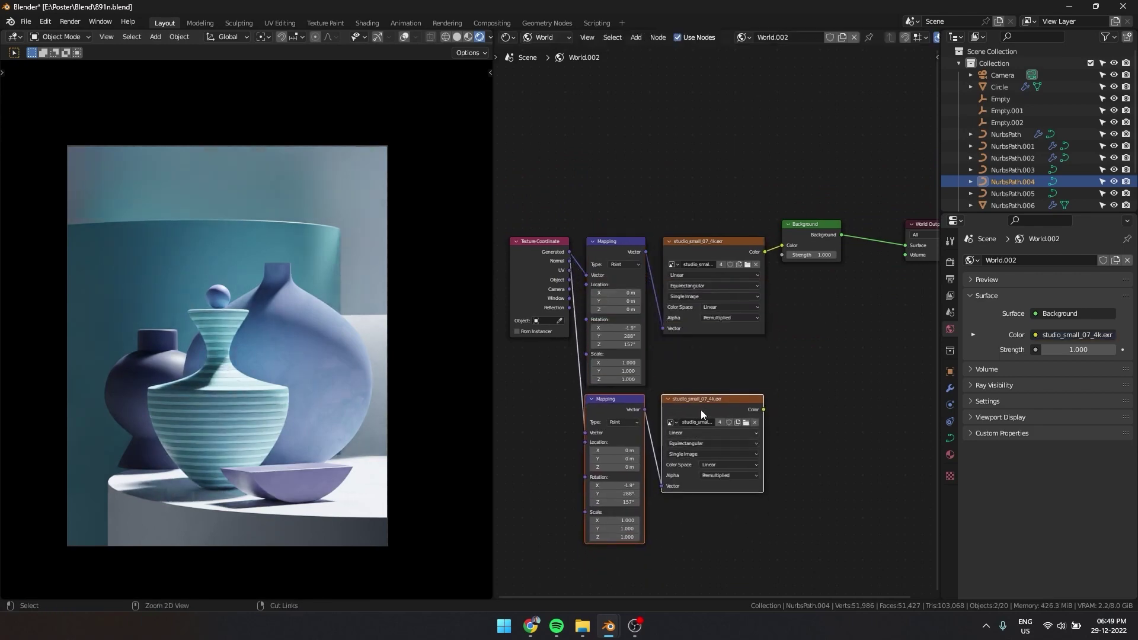
Preview the original and duplicated environment textures alternately, ending on the duplicated one.
ctrl+shift+click(699, 404)
shift+middle_drag(698, 379, 752, 288)
scroll(703, 339, up, 7)
ctrl+shift+click(756, 82)
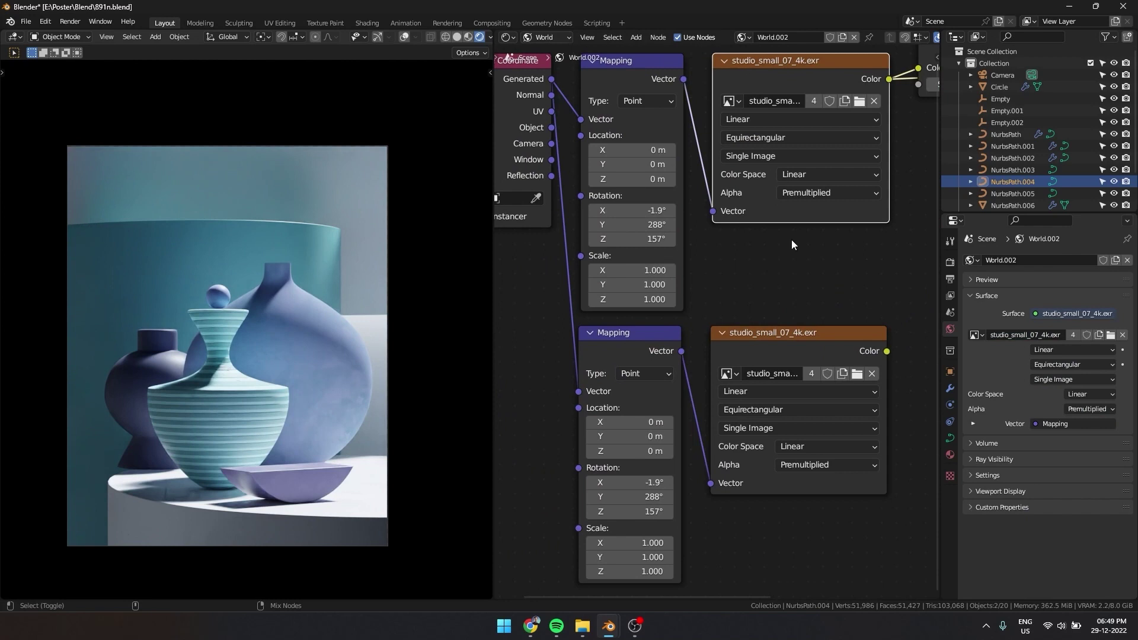
ctrl+shift+click(815, 351)
ctrl+shift+click(801, 89)
ctrl+shift+click(833, 335)
Try a Z rotation of 293° on the duplicated Mapping node, and reset all its rotation values to 0°.
middle_drag(752, 272, 720, 195)
scroll(702, 462, up, 2)
middle_drag(699, 489, 725, 445)
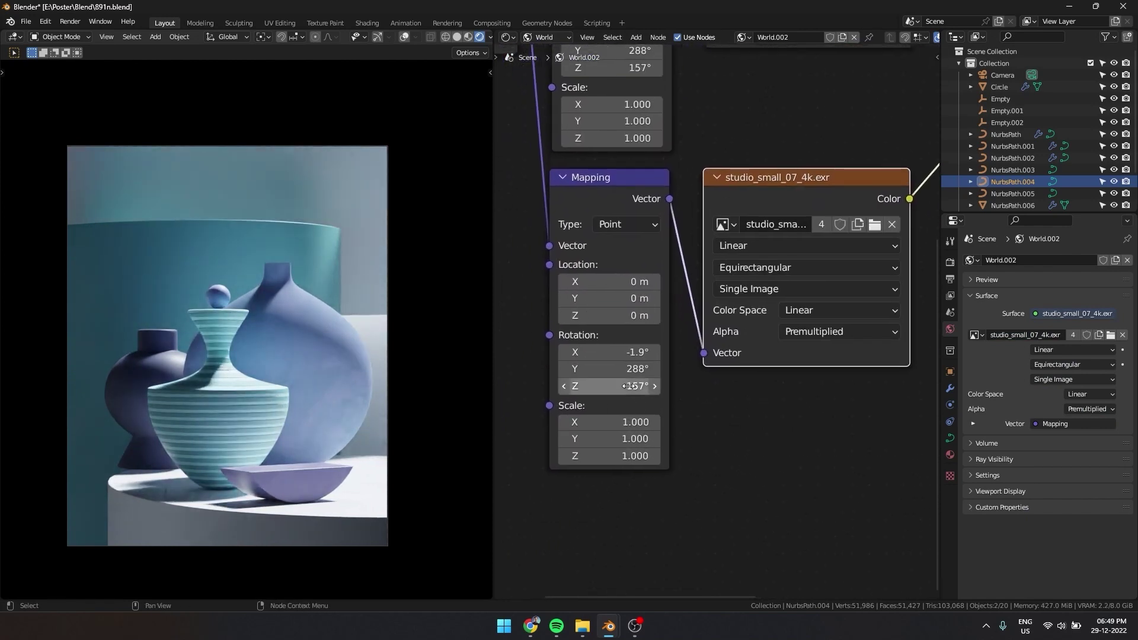
drag(630, 386, 689, 386)
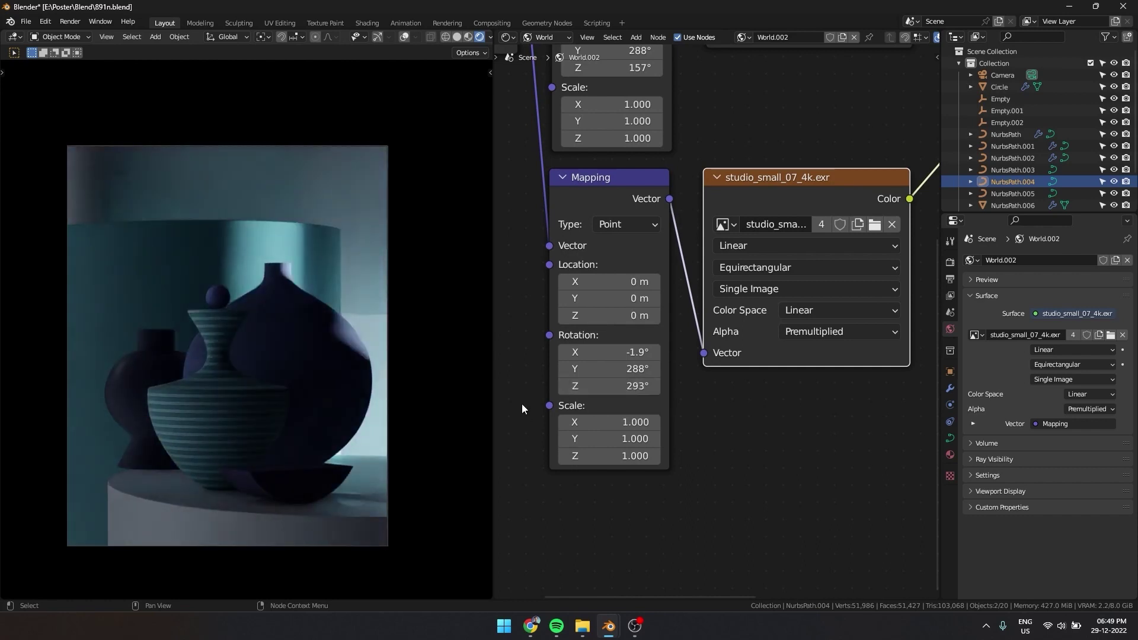
key(BackSpace)
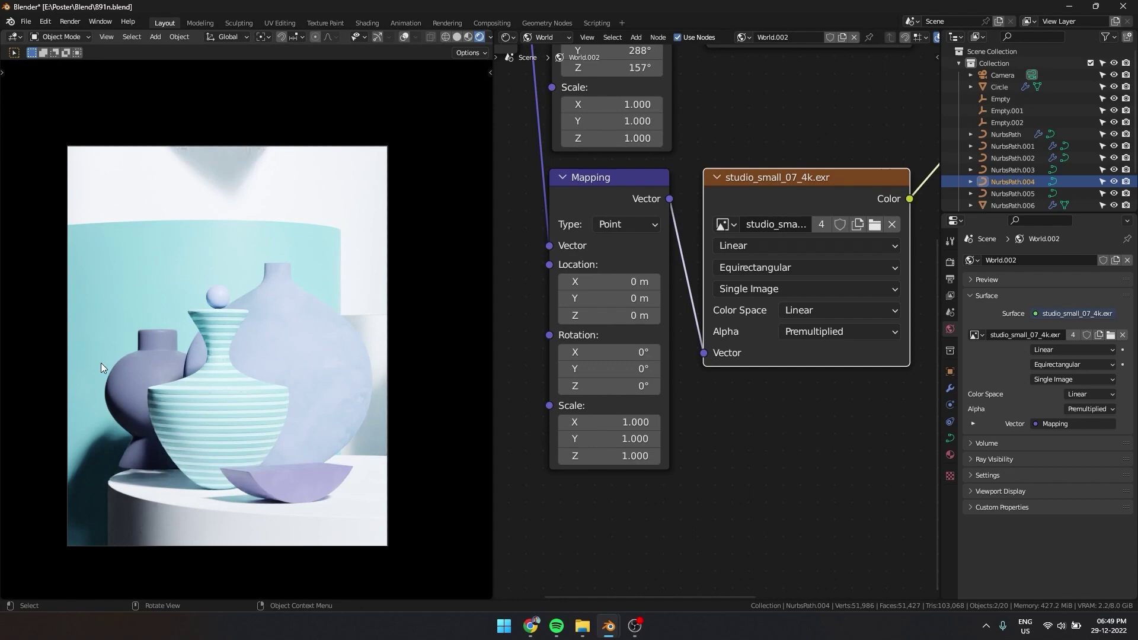
Rotate the duplicated Mapping node to about X 144° and Y 237°.
drag(611, 369, 676, 353)
click(744, 37)
click(771, 56)
middle_drag(729, 255, 793, 307)
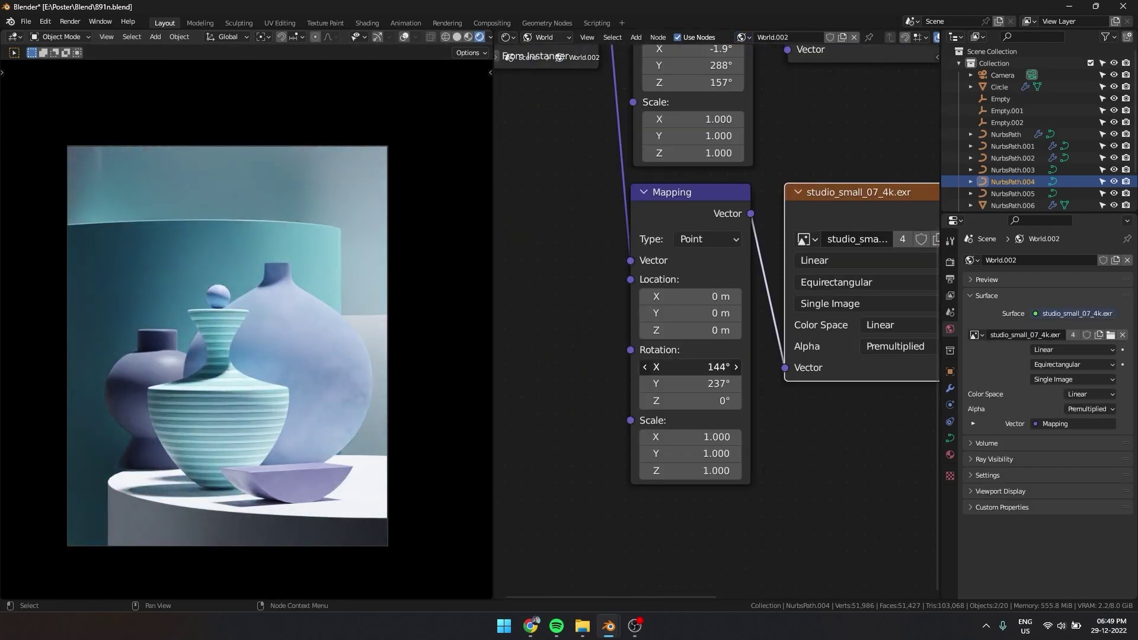
drag(682, 363, 646, 364)
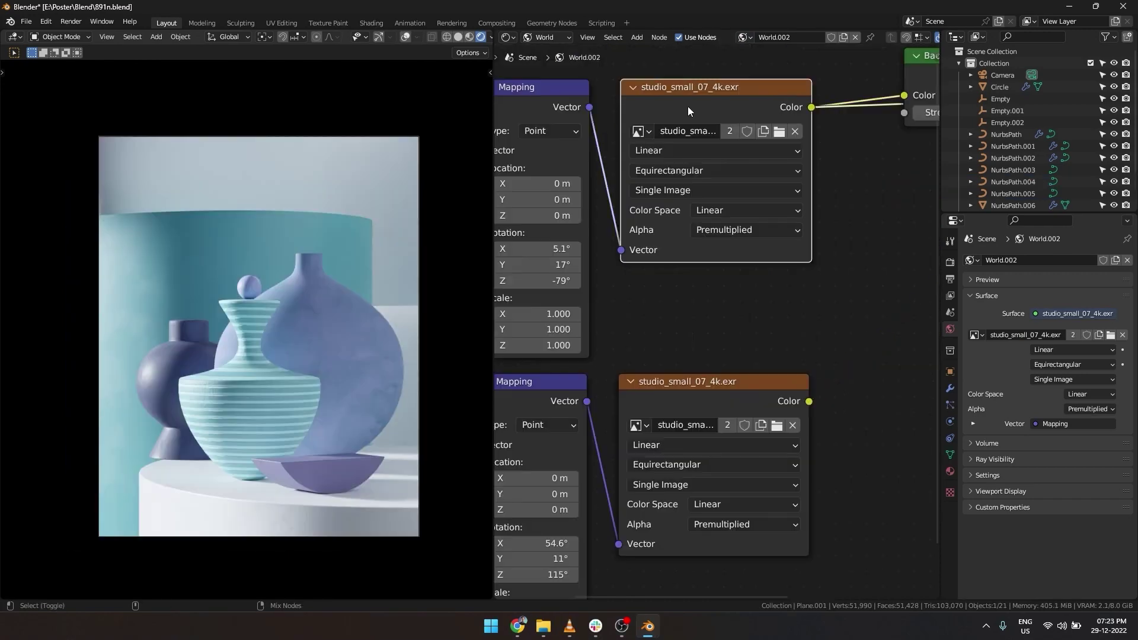
Compare the lighting of the two environment textures by previewing each one alternately, ending on the upper one.
ctrl+shift+click(713, 405)
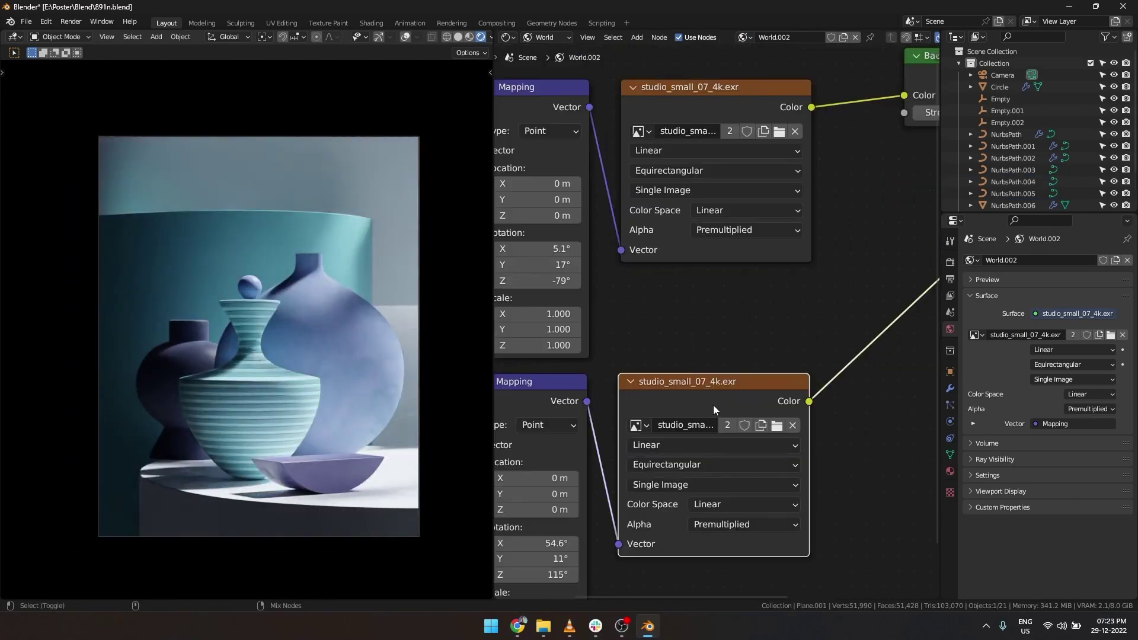
middle_drag(713, 404, 815, 348)
middle_drag(765, 258, 721, 295)
ctrl+shift+click(812, 258)
scroll(692, 503, up, 3)
scroll(692, 504, down, 5)
ctrl+shift+click(735, 160)
Combine the two environment textures with a Mix node and expand the node to show its settings.
middle_drag(810, 333, 711, 342)
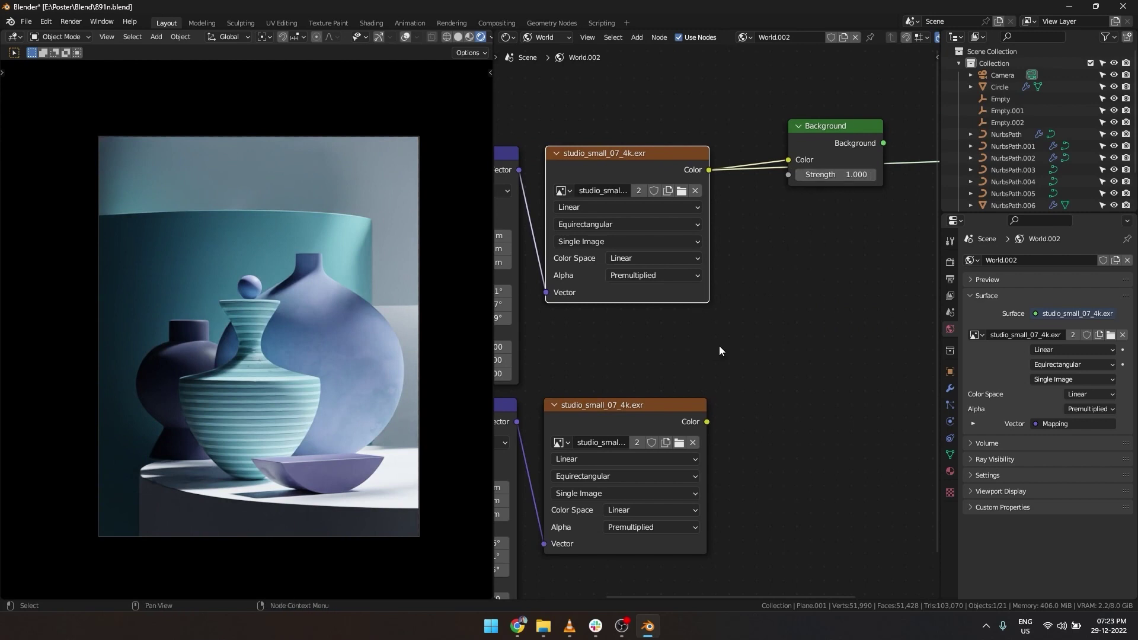
ctrl+shift+right_drag(696, 279, 706, 499)
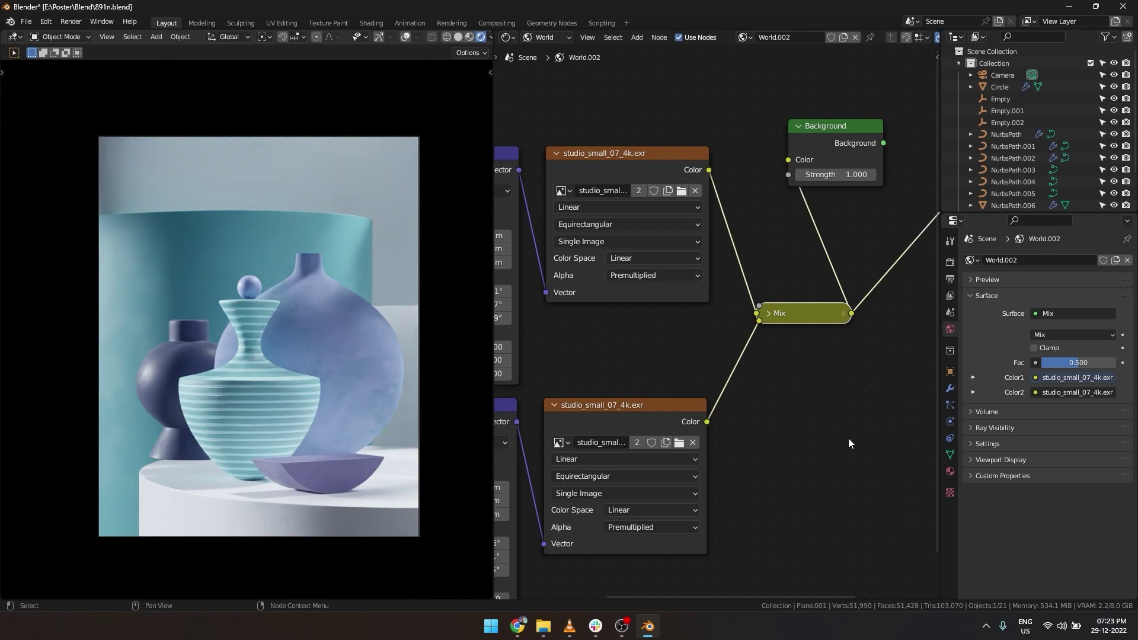
middle_drag(838, 406, 800, 414)
scroll(800, 414, up, 2)
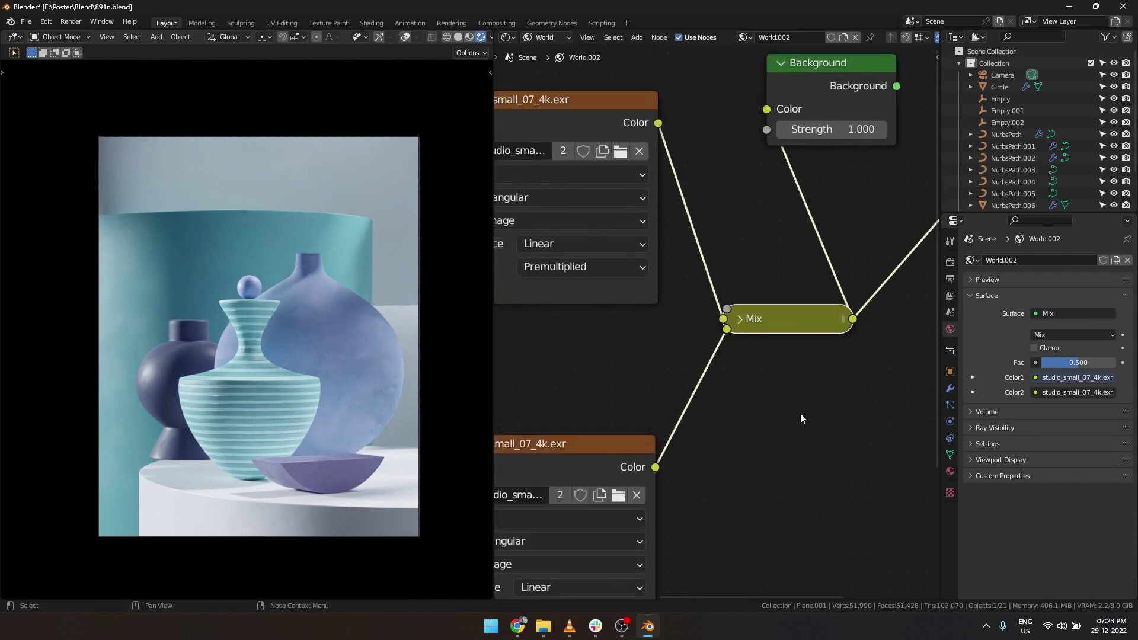
click(739, 319)
middle_drag(864, 476, 799, 479)
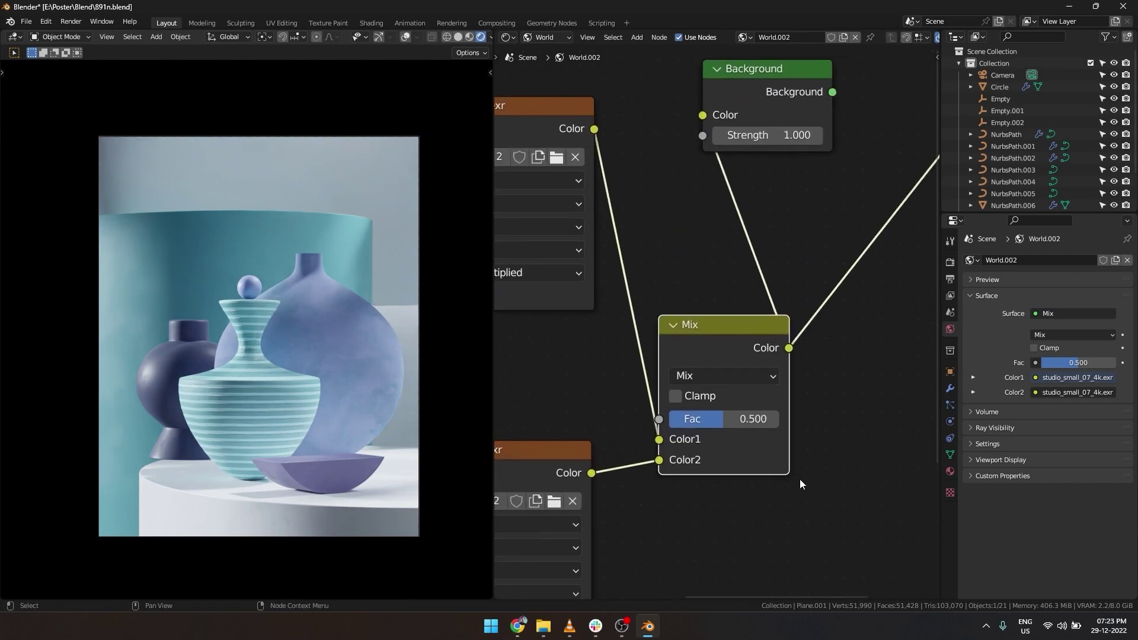
Test the Mix node's Fac at 0, 1 and about 0.458, and leave it at 0.
drag(766, 423, 699, 423)
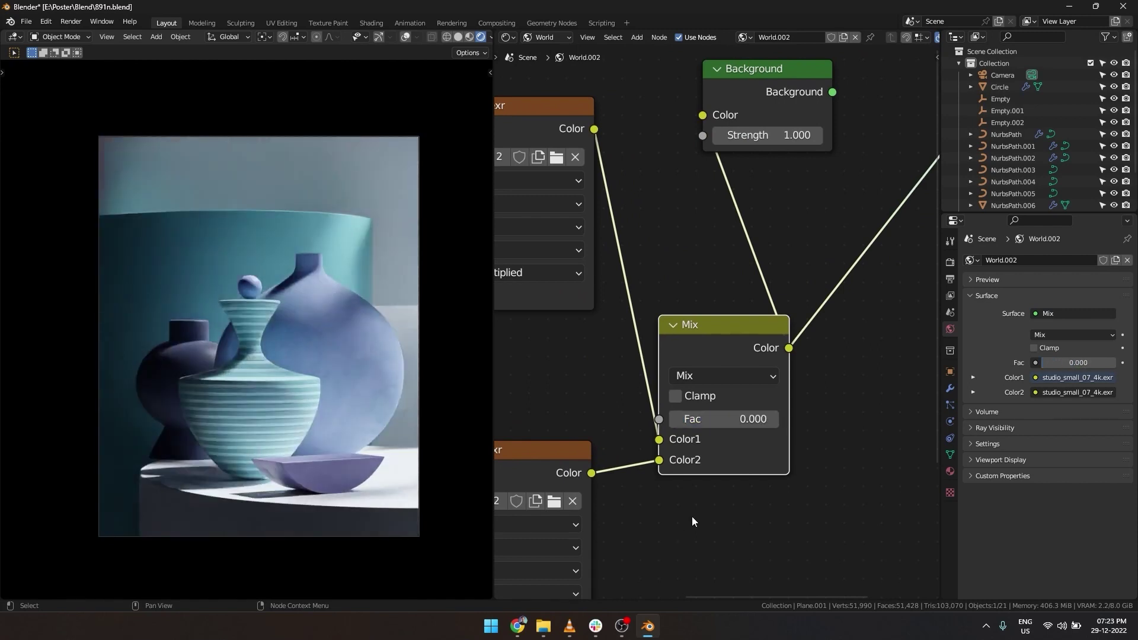
middle_drag(600, 357, 696, 351)
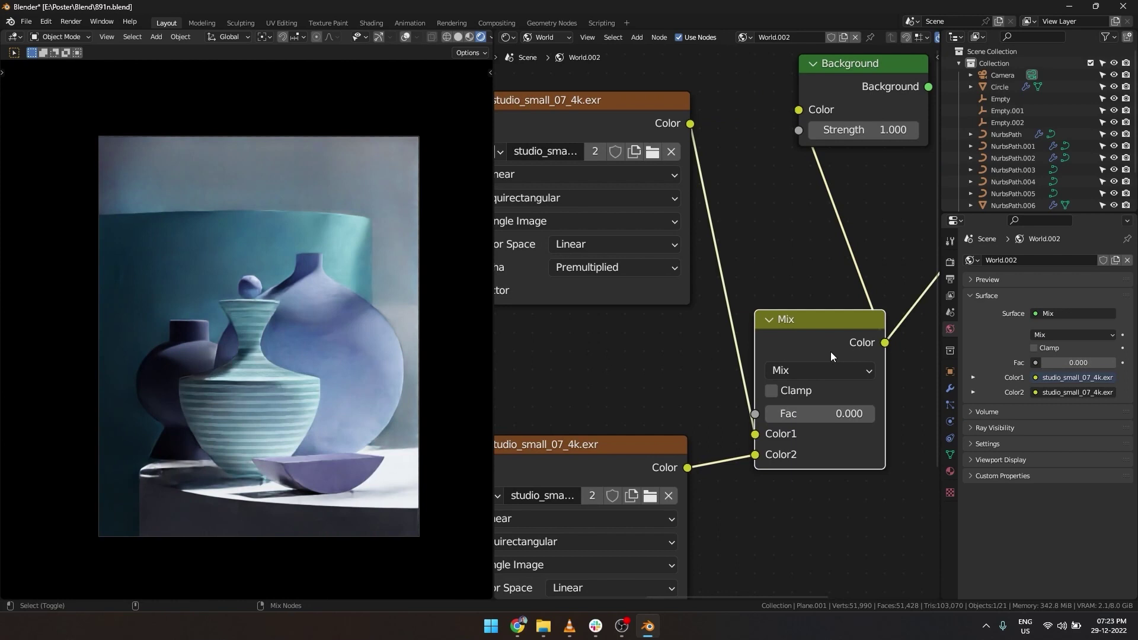
drag(827, 416, 875, 415)
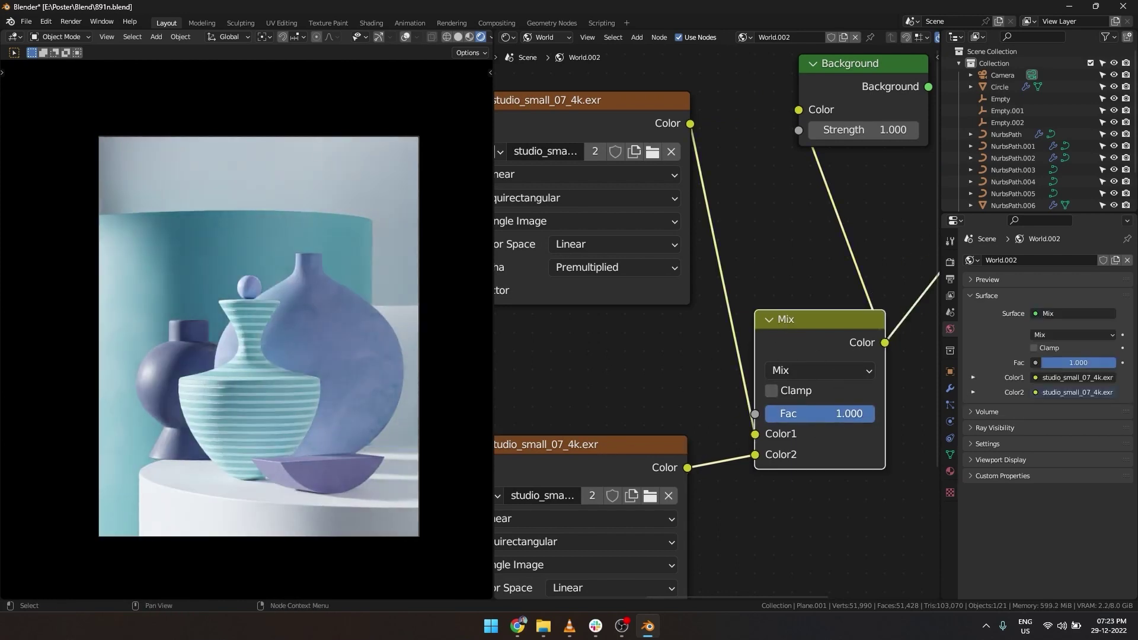
drag(875, 415, 814, 415)
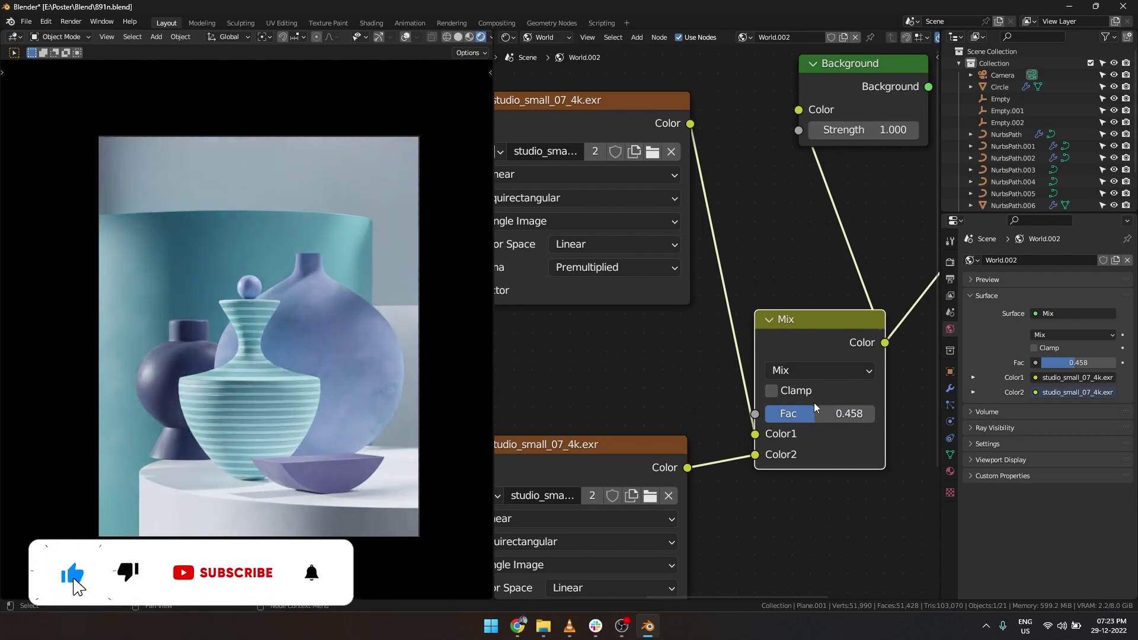
drag(815, 414, 765, 414)
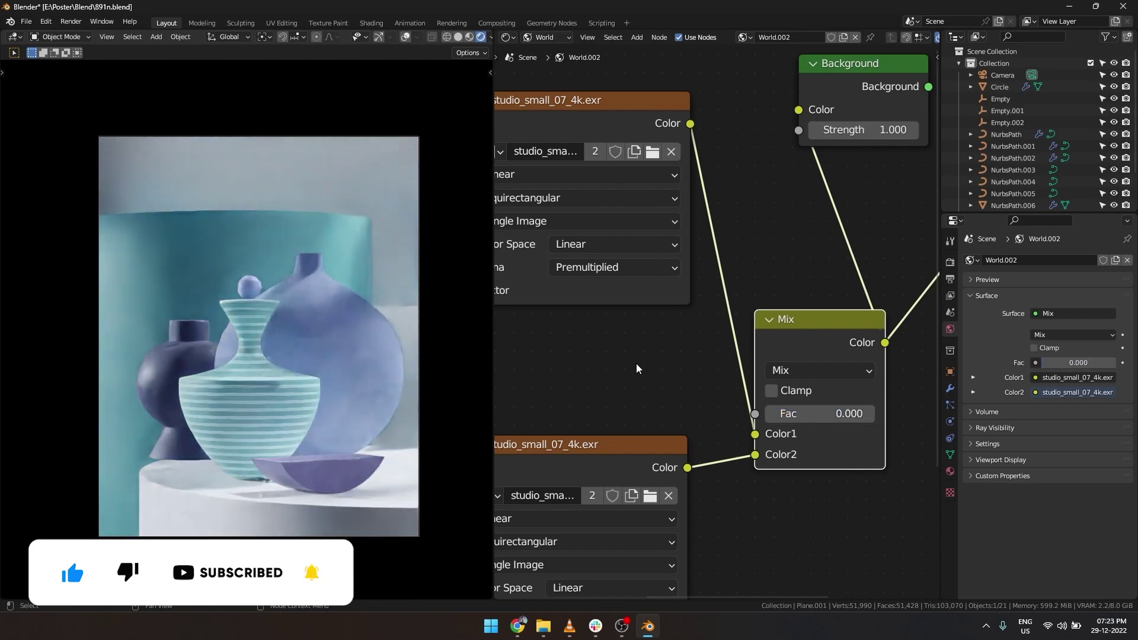
Preview the upper environment texture alone for comparison, and return the preview to the Mix node's output.
middle_drag(618, 451, 714, 317)
middle_drag(738, 271, 570, 324)
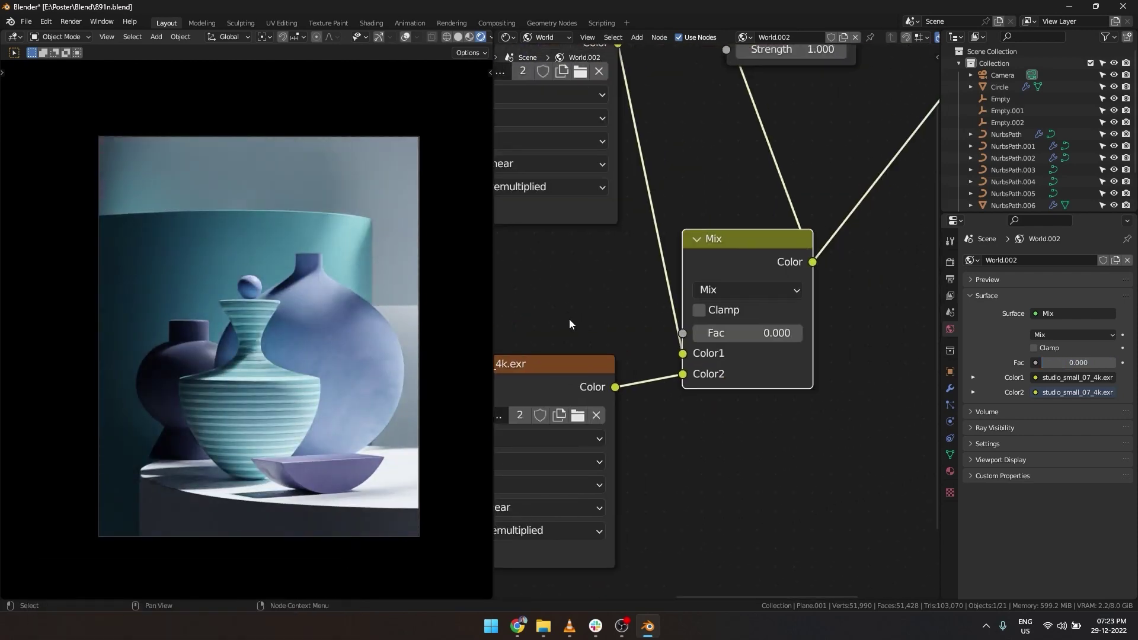
middle_drag(554, 71, 710, 286)
ctrl+shift+click(707, 269)
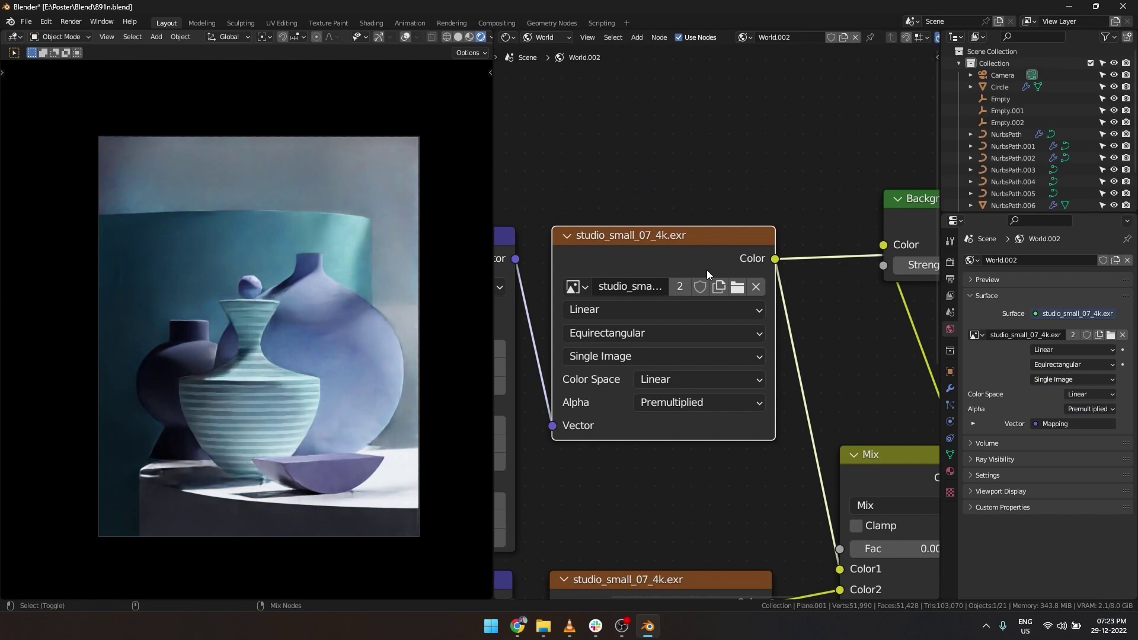
middle_drag(798, 335, 713, 343)
ctrl+shift+click(781, 363)
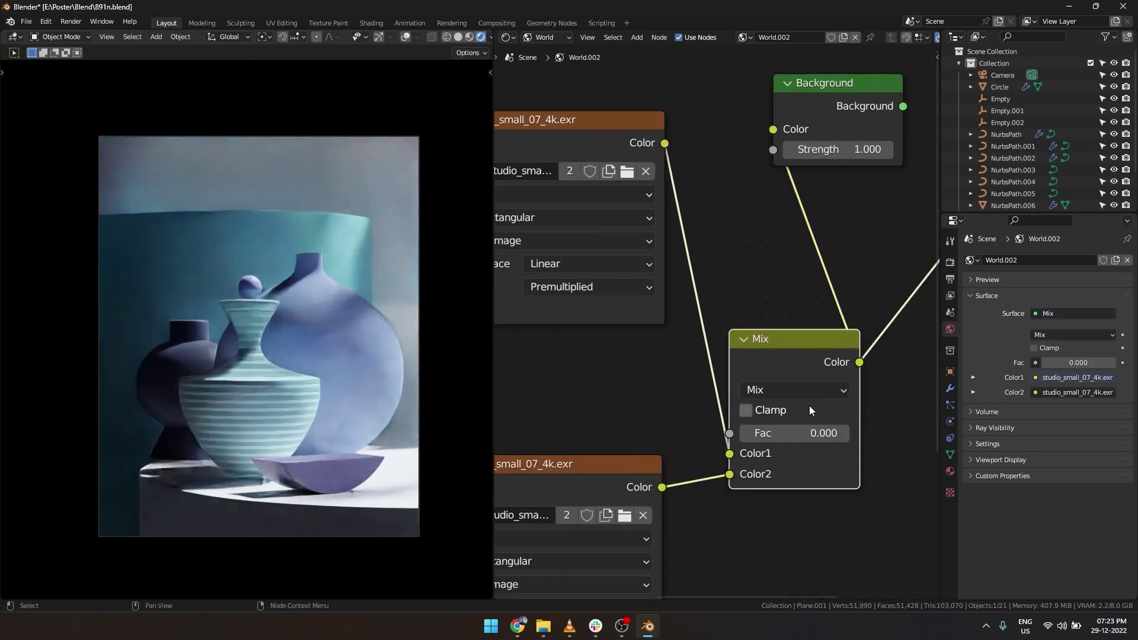
Switch the Mix node's blend mode to Add and set its Fac to about 0.167.
click(808, 393)
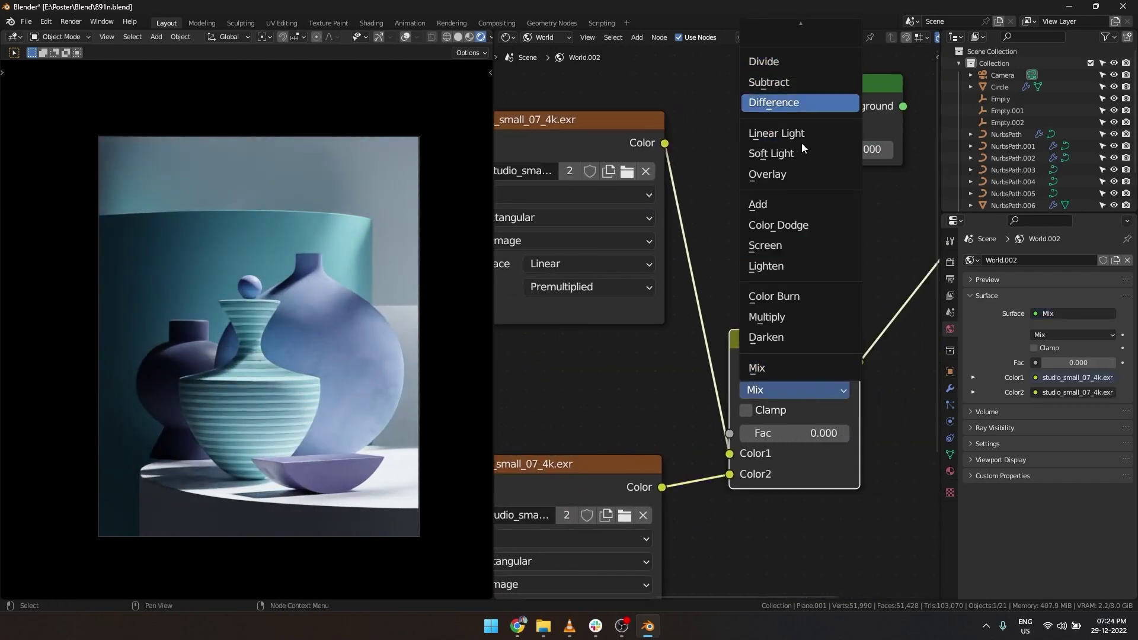
click(814, 217)
middle_drag(813, 214, 752, 145)
drag(706, 365, 789, 365)
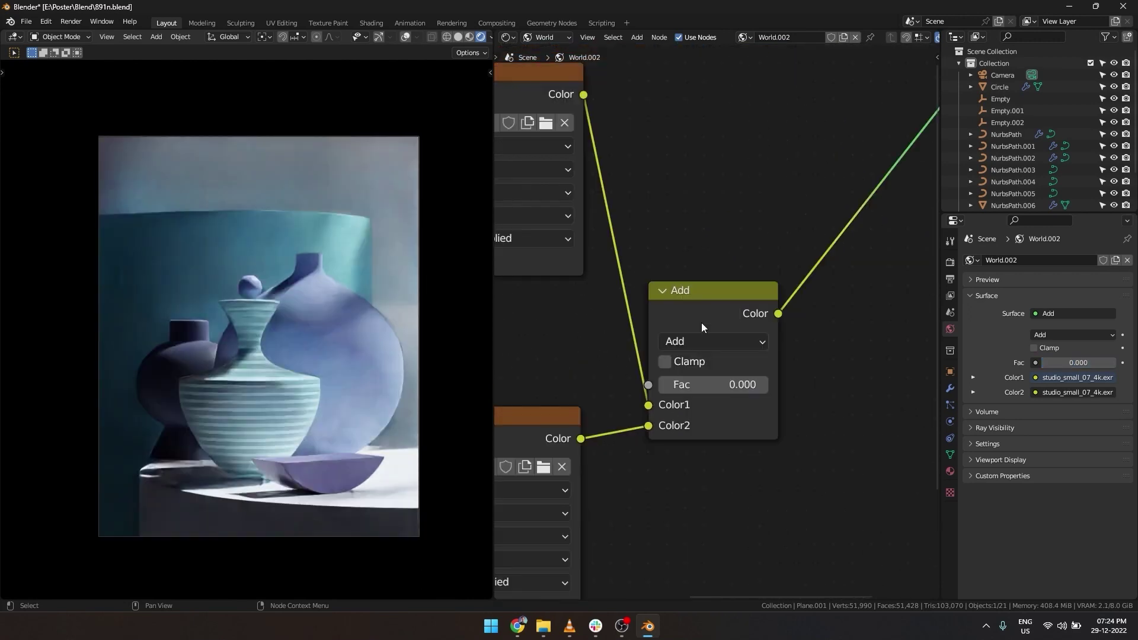
drag(703, 394, 717, 394)
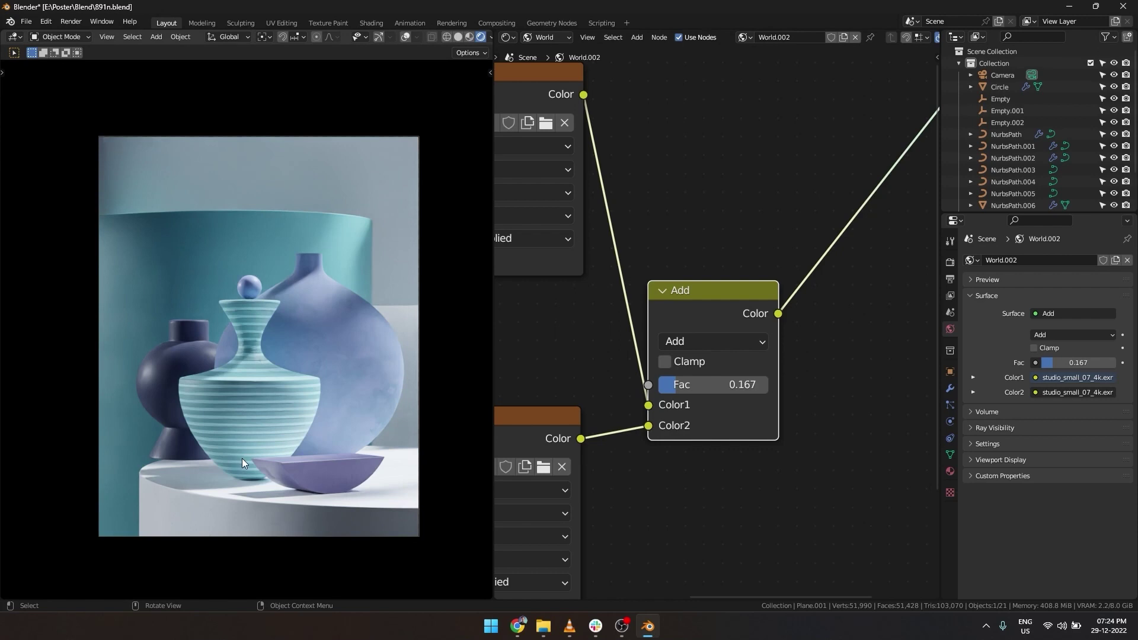
Move the Add node away from the textures and insert a duplicate of it between the lower environment texture and Color2.
drag(709, 291, 844, 165)
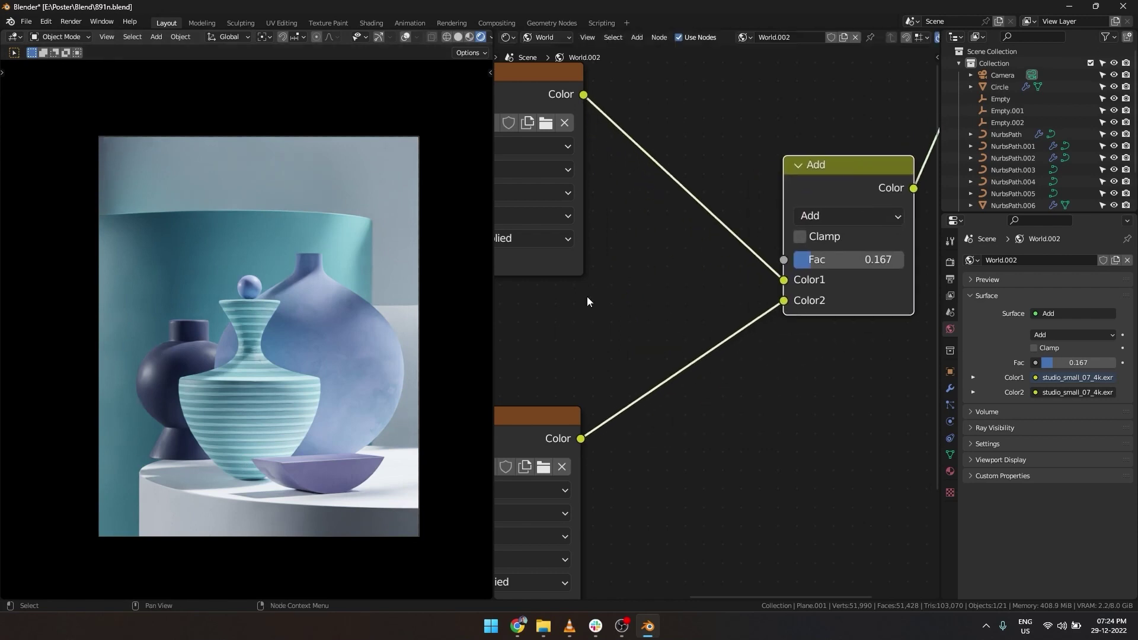
click(587, 297)
middle_drag(526, 343, 559, 323)
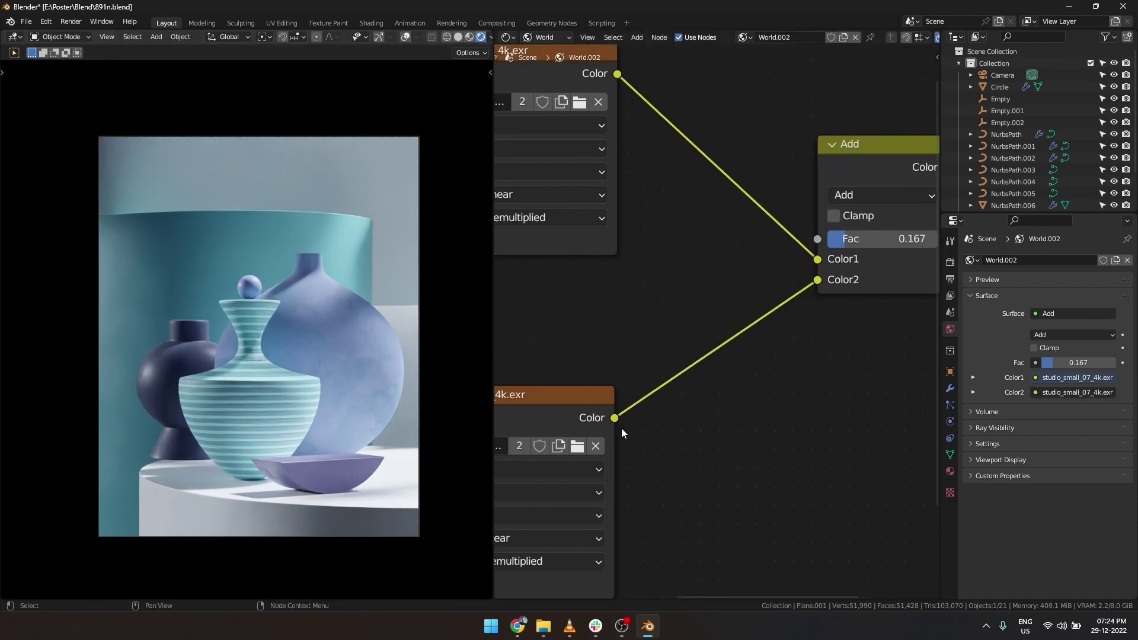
middle_drag(838, 388, 764, 394)
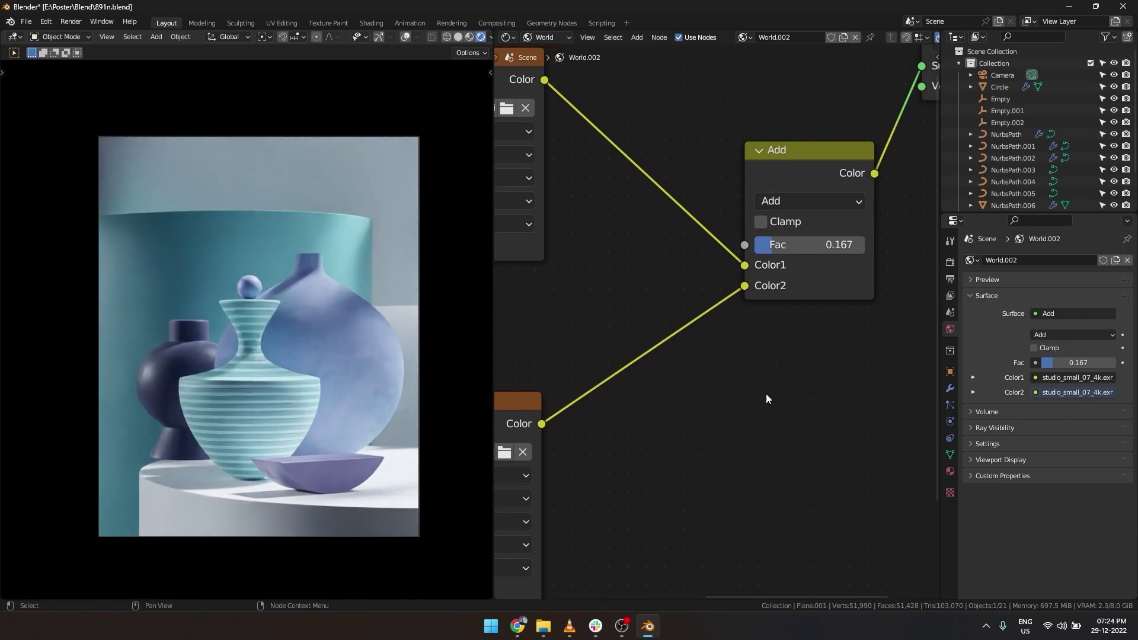
click(816, 158)
key(shift+d)
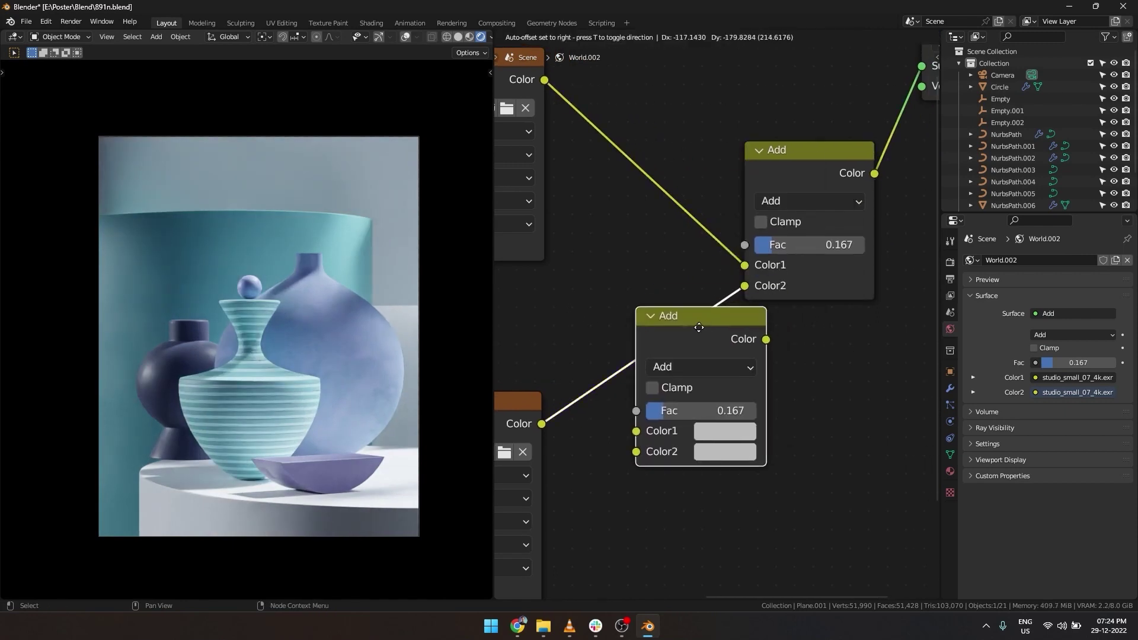
click(698, 328)
middle_drag(807, 407, 798, 362)
scroll(692, 324, down, 2)
Set the duplicated node's blend mode to Color and pick a saturated blue for its Color2.
click(691, 325)
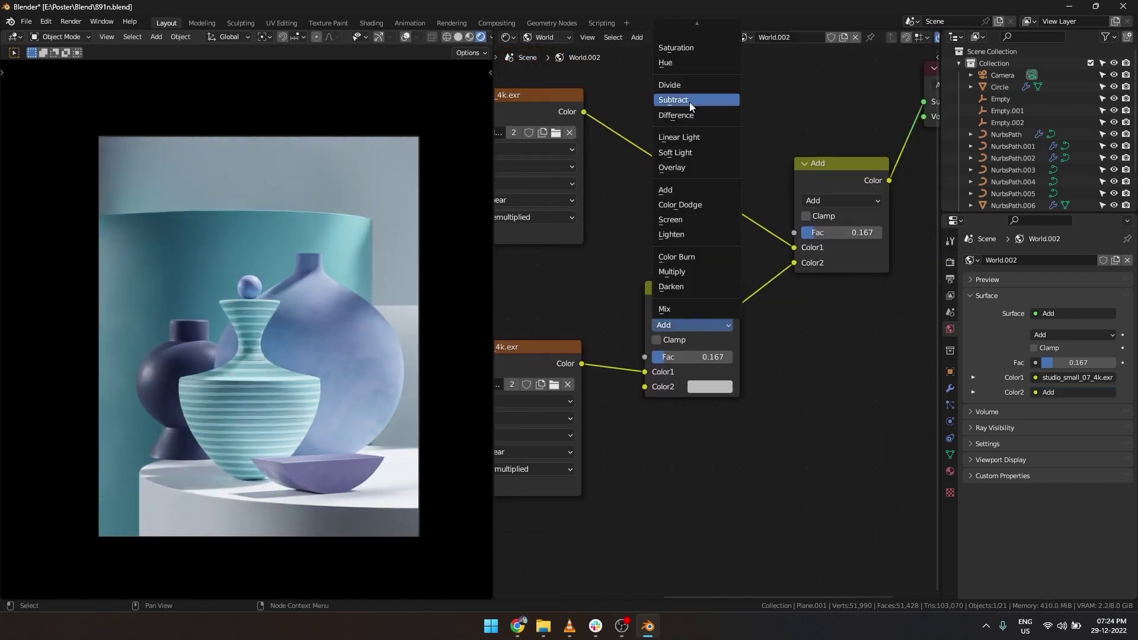
click(701, 38)
scroll(675, 283, up, 2)
click(724, 427)
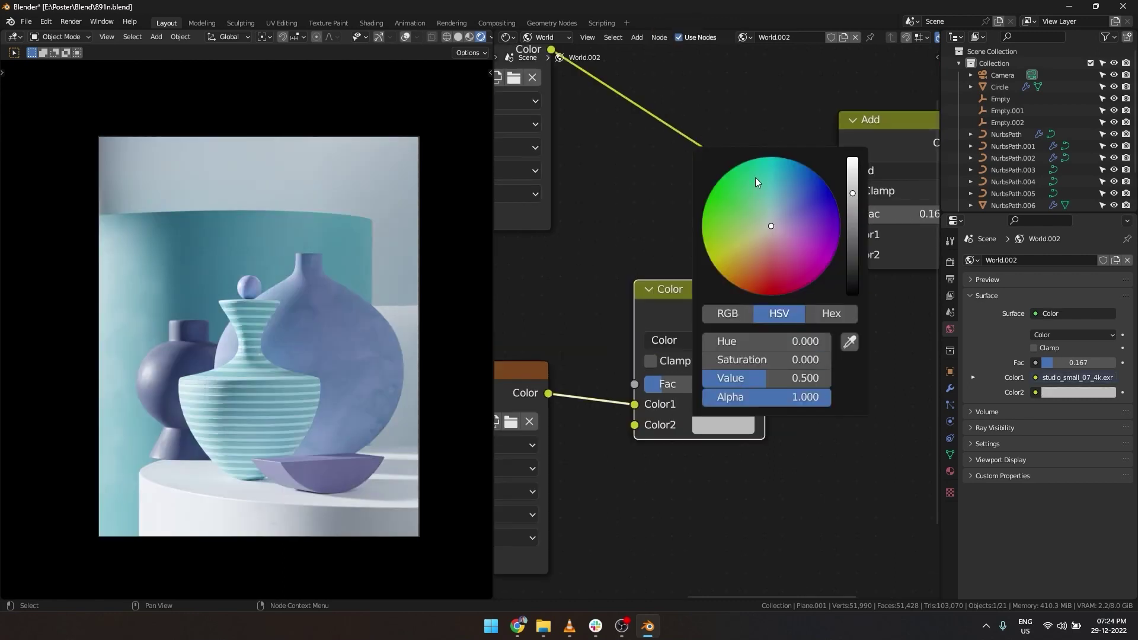
drag(758, 179, 783, 170)
click(730, 561)
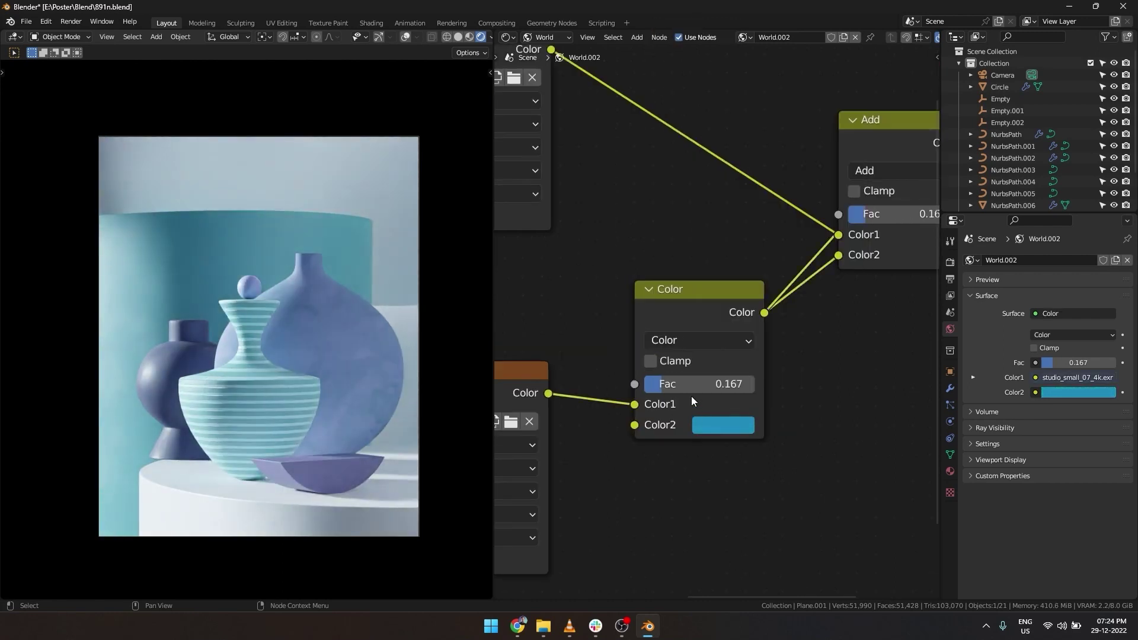
Test the Color node's Fac at 1, preview the Add node's output, and reduce the Color node's Fac to about 0.583.
drag(693, 386, 754, 384)
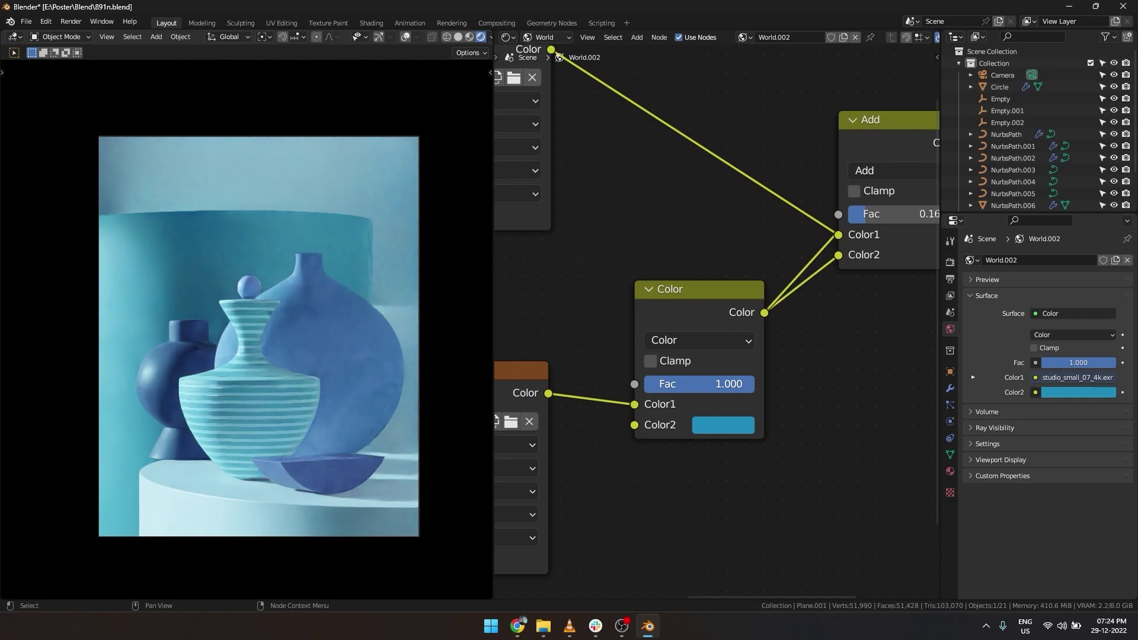
ctrl+shift+click(771, 178)
middle_drag(738, 401, 792, 389)
drag(673, 414, 629, 415)
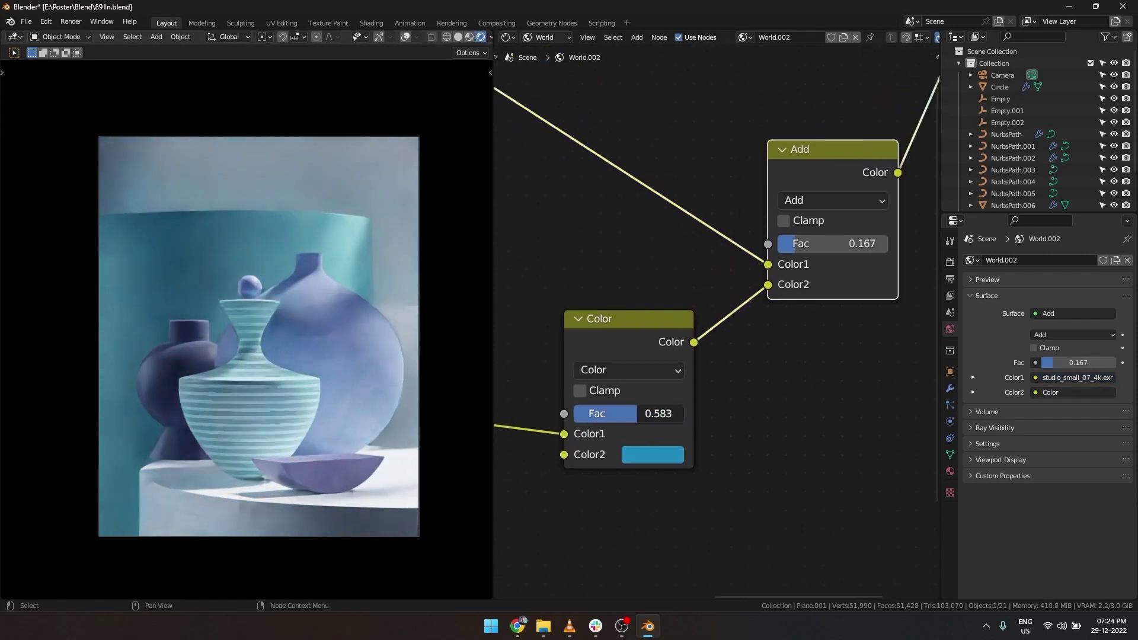
Try red as the Color node's Color2, and settle on a cyan with hue 0.534 and saturation 0.973.
click(654, 455)
drag(650, 236, 749, 303)
drag(695, 273, 692, 324)
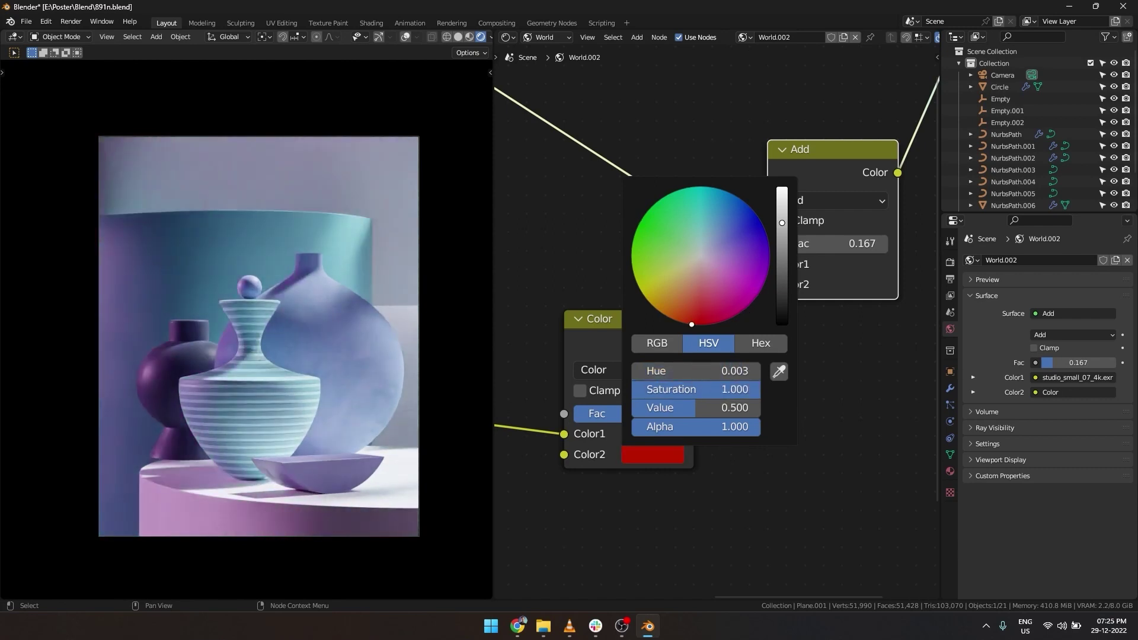
mouse_move(700, 205)
mouse_down()
mouse_move(717, 194)
mouse_move(708, 198)
mouse_up()
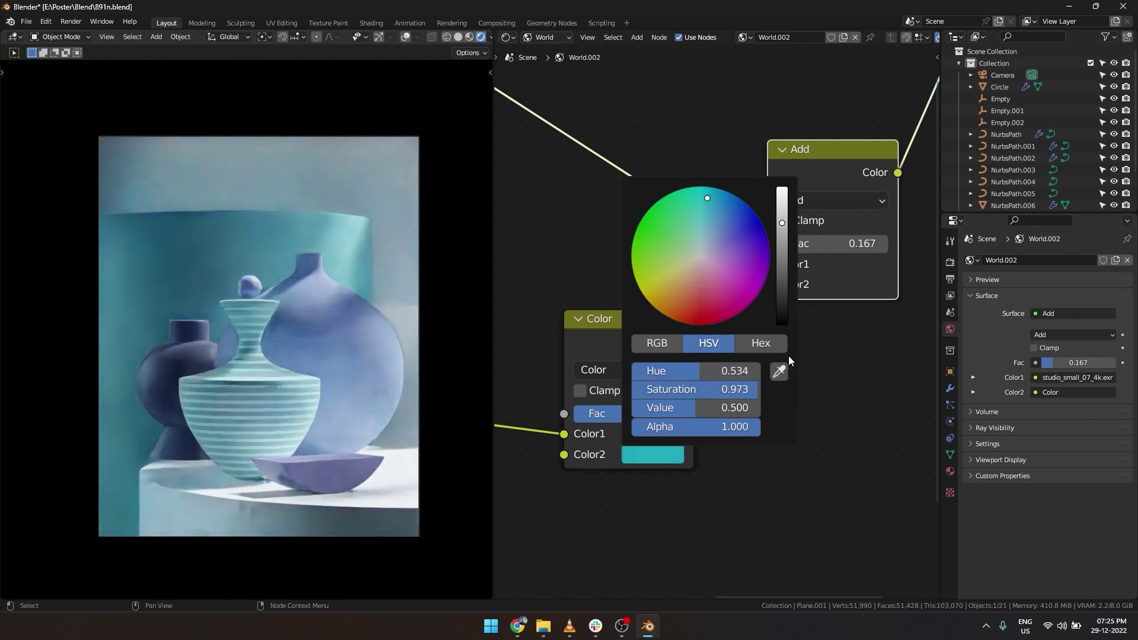
Set the Color node's Fac to about 0.508 and brighten its Color2 to a light cyan.
drag(666, 414, 642, 414)
click(652, 454)
scroll(300, 369, down, 1)
scroll(301, 369, up, 1)
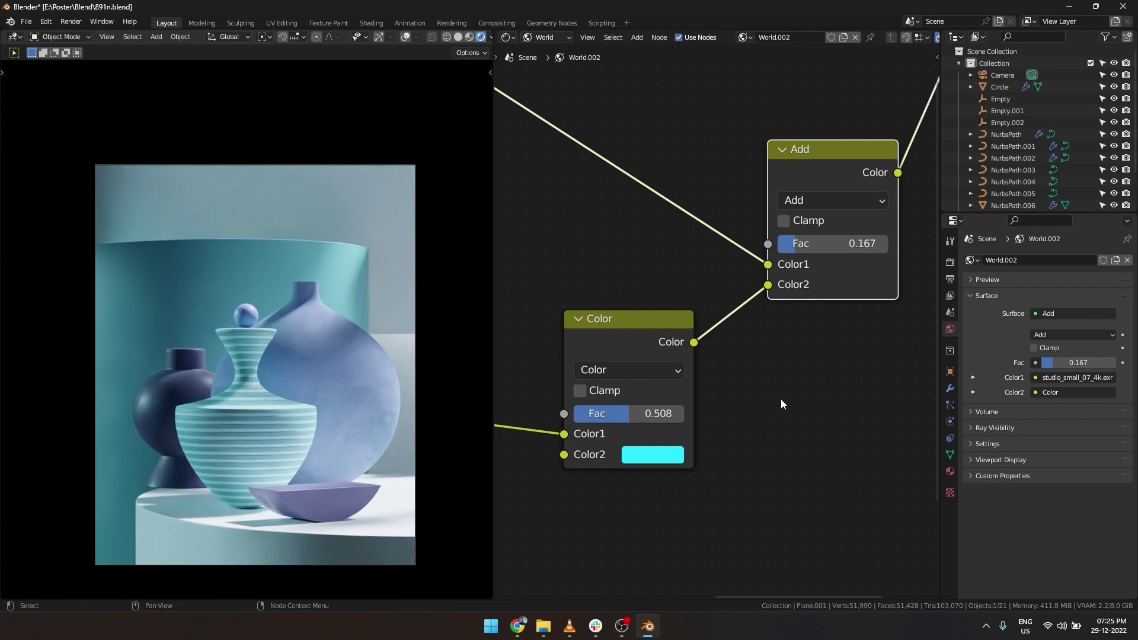
Move the World Output node level with the Add node's output.
scroll(781, 397, down, 4)
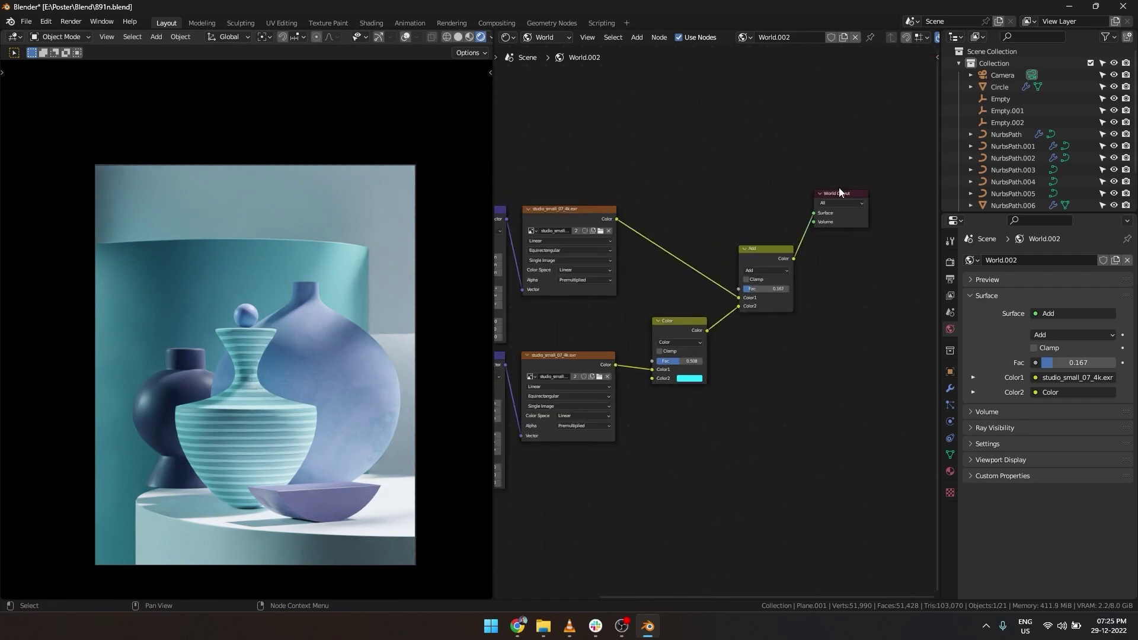
drag(839, 191, 883, 237)
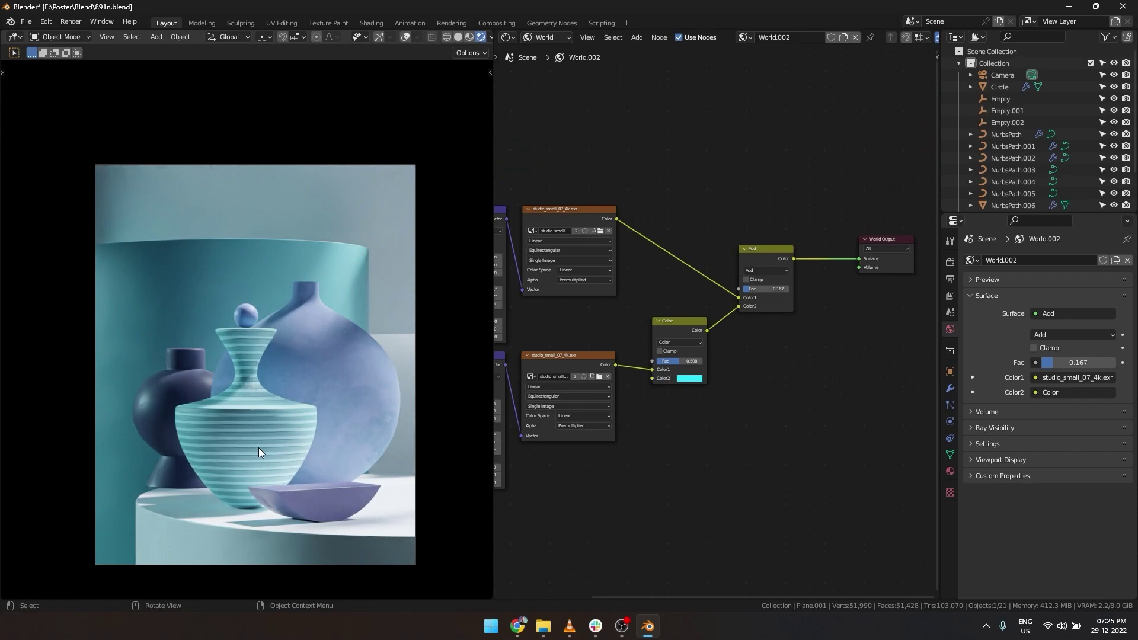
Delete the perforated shadow plane to compare the camera view without it, and undo the deletion.
middle_drag(268, 445, 405, 294)
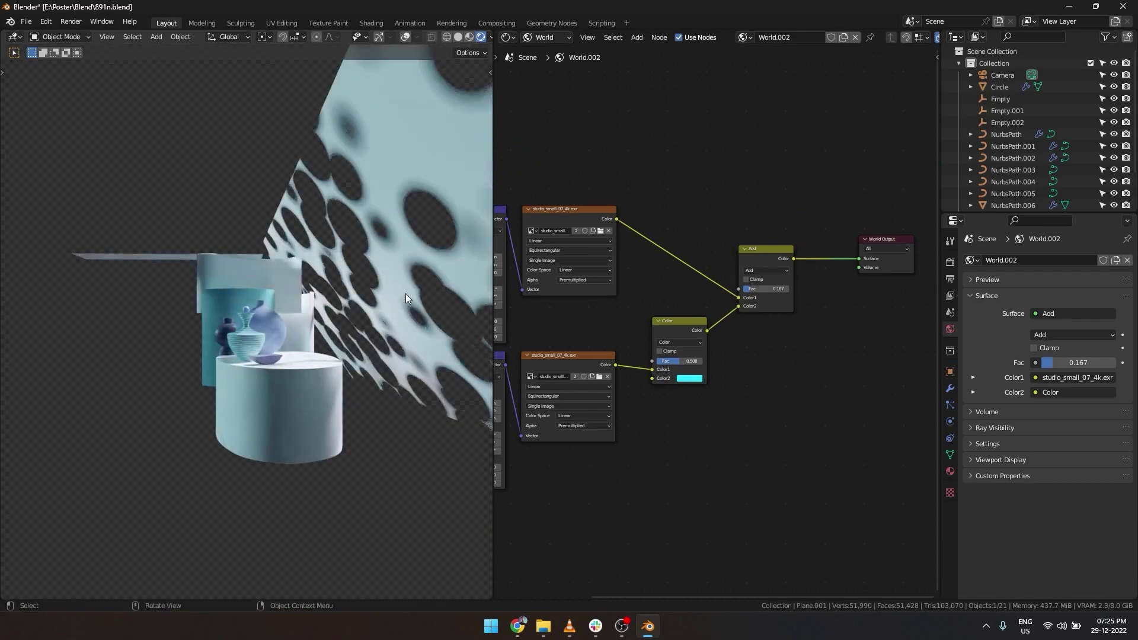
middle_drag(330, 415, 378, 316)
key(Delete)
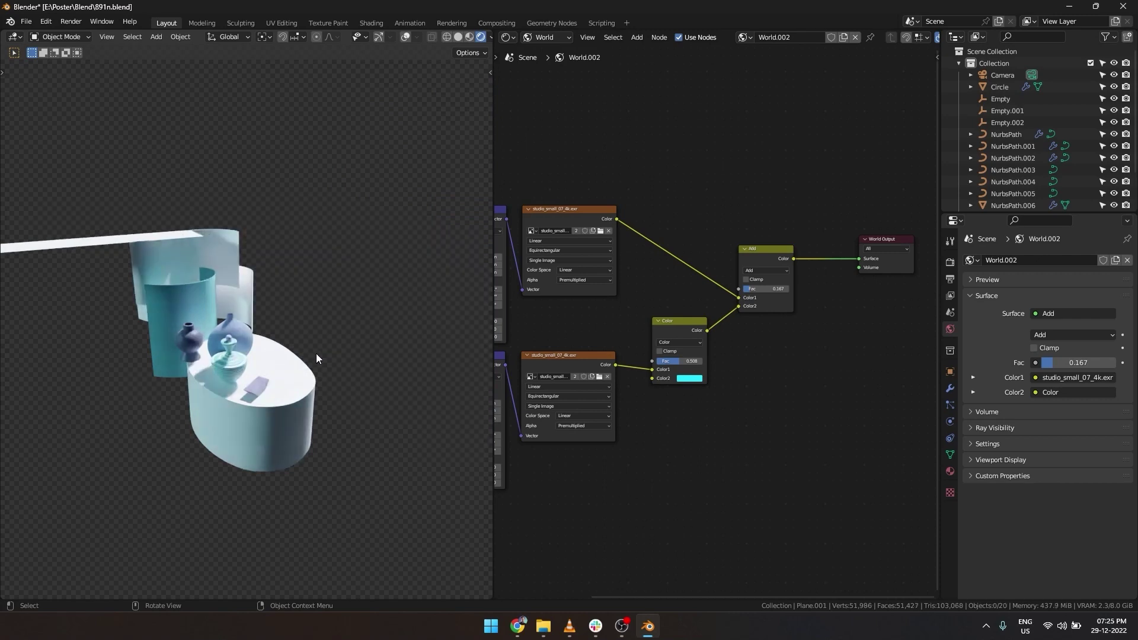
key(KP_0)
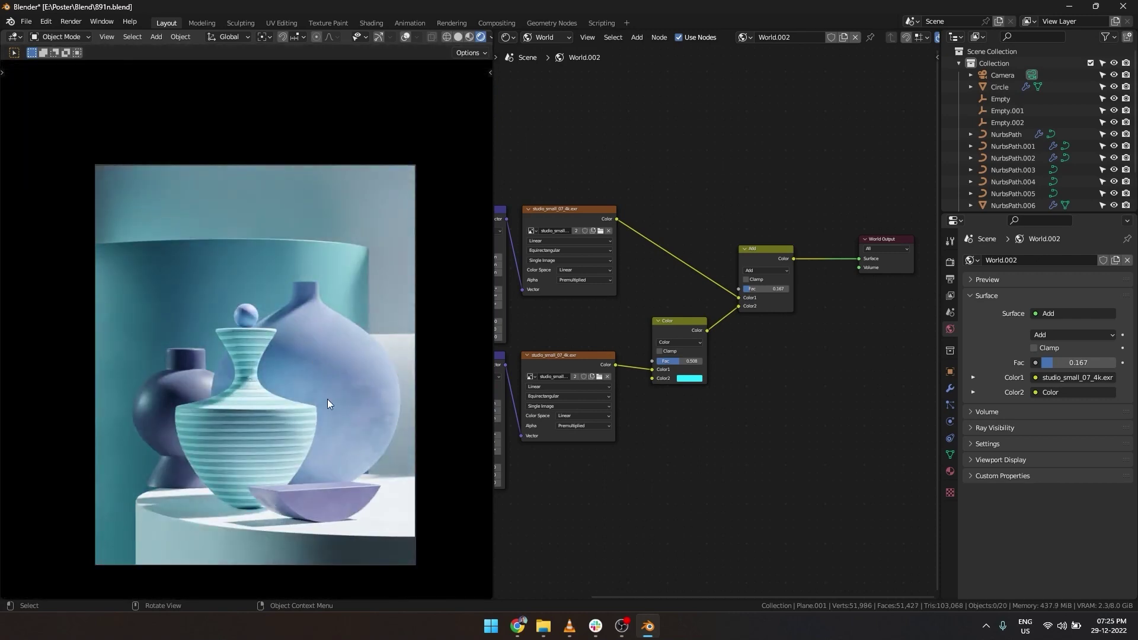
key(ctrl+z)
key(KP_0)
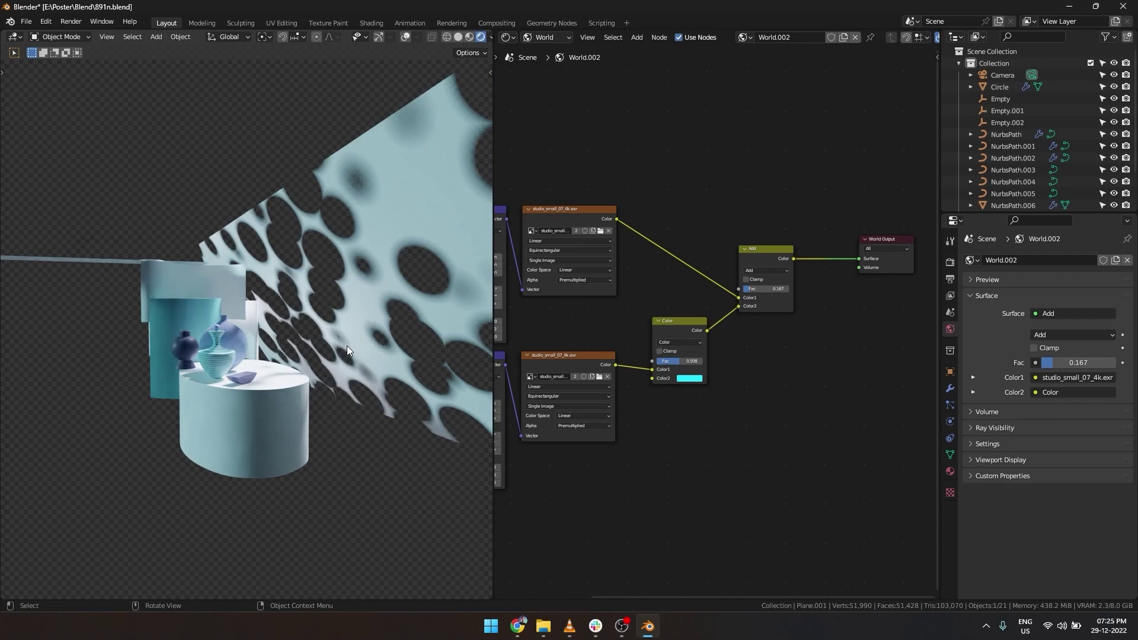
key(KP_0)
Preview the lower environment texture alone and the Color node's tinted output to compare their lighting.
key(g)
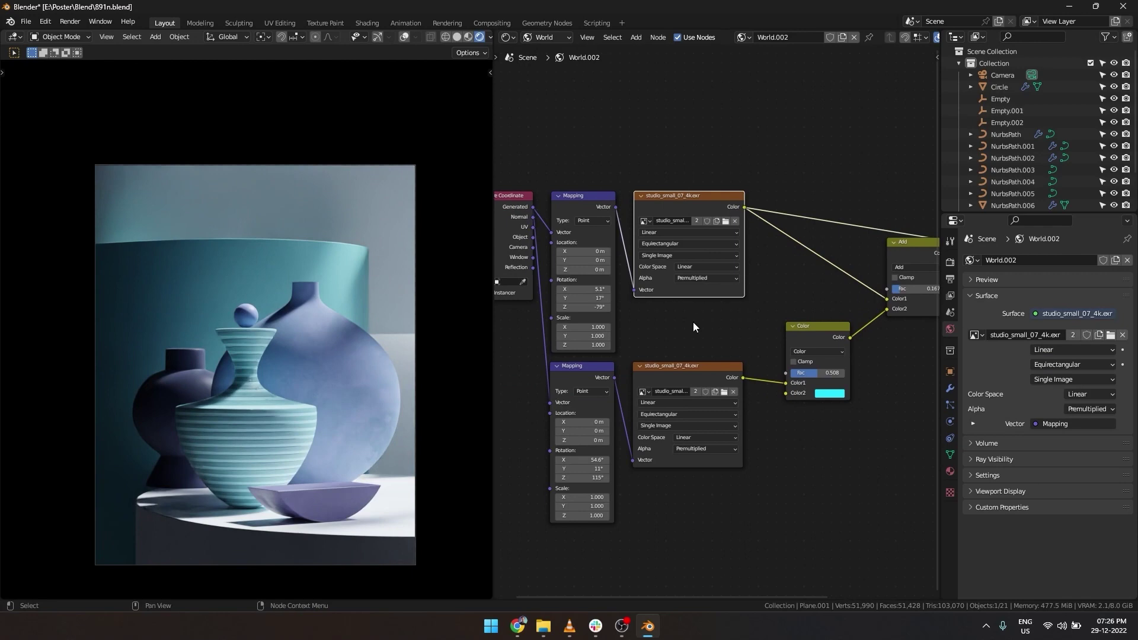
ctrl+shift+click(703, 371)
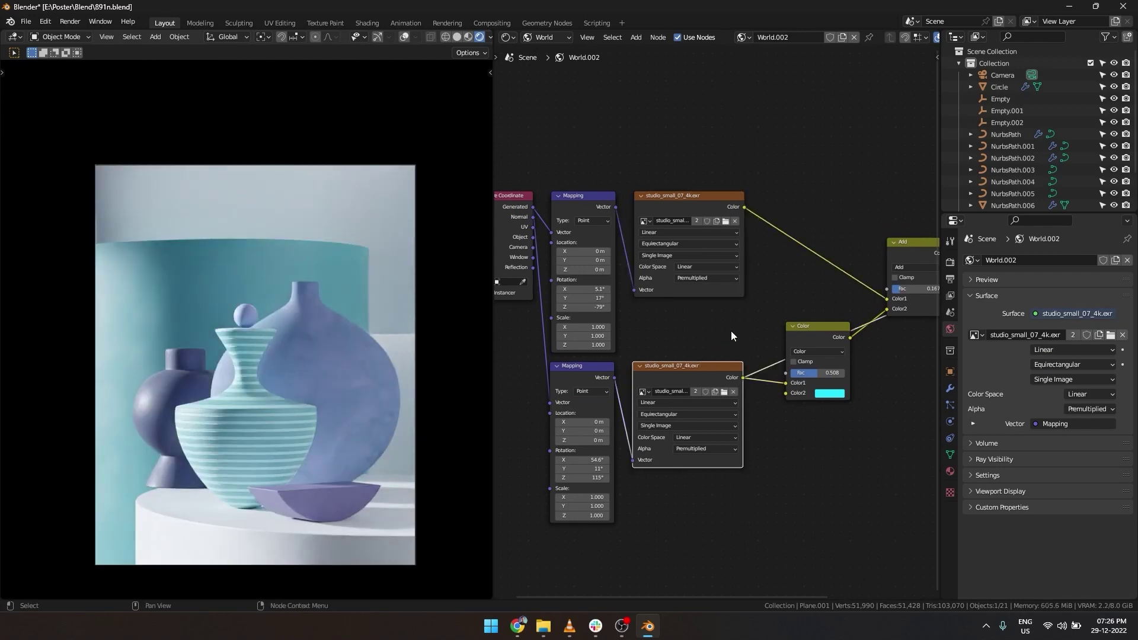
ctrl+shift+click(820, 329)
middle_drag(805, 389, 729, 402)
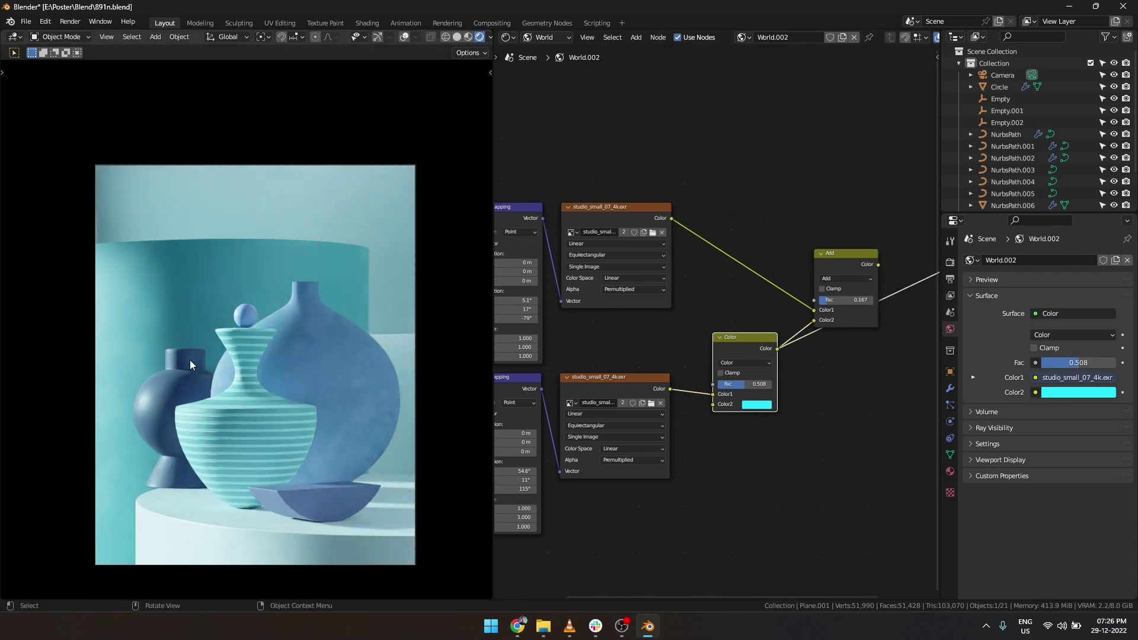
Return the preview to the Add node's output and set its Fac to about 0.125.
ctrl+shift+click(851, 258)
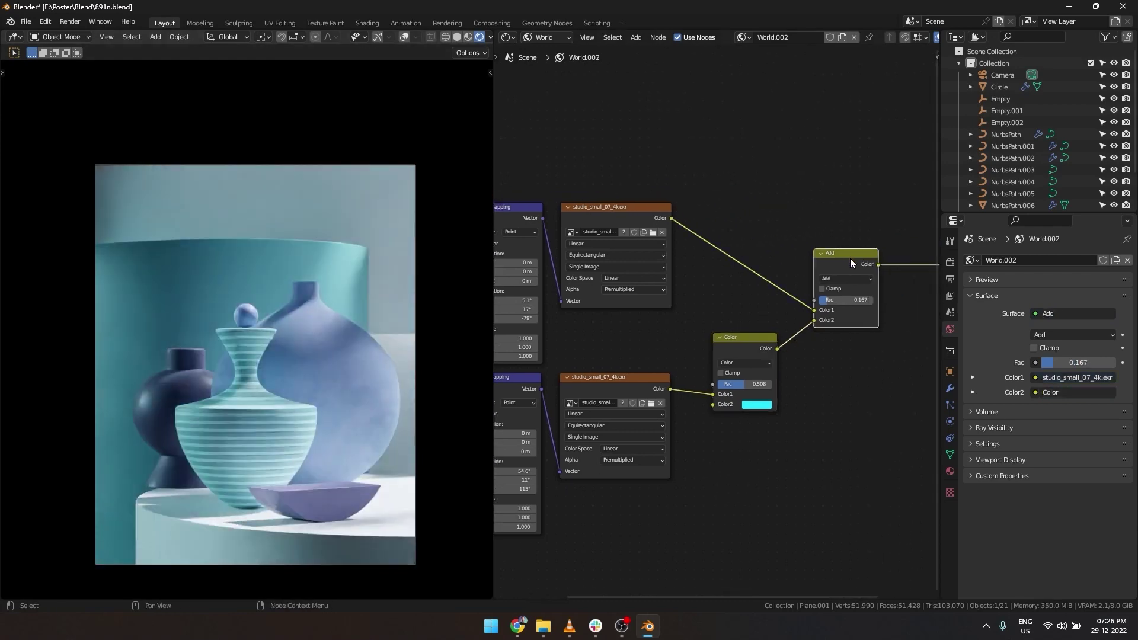
mouse_move(855, 300)
mouse_down()
mouse_move(879, 300)
mouse_move(854, 299)
mouse_up()
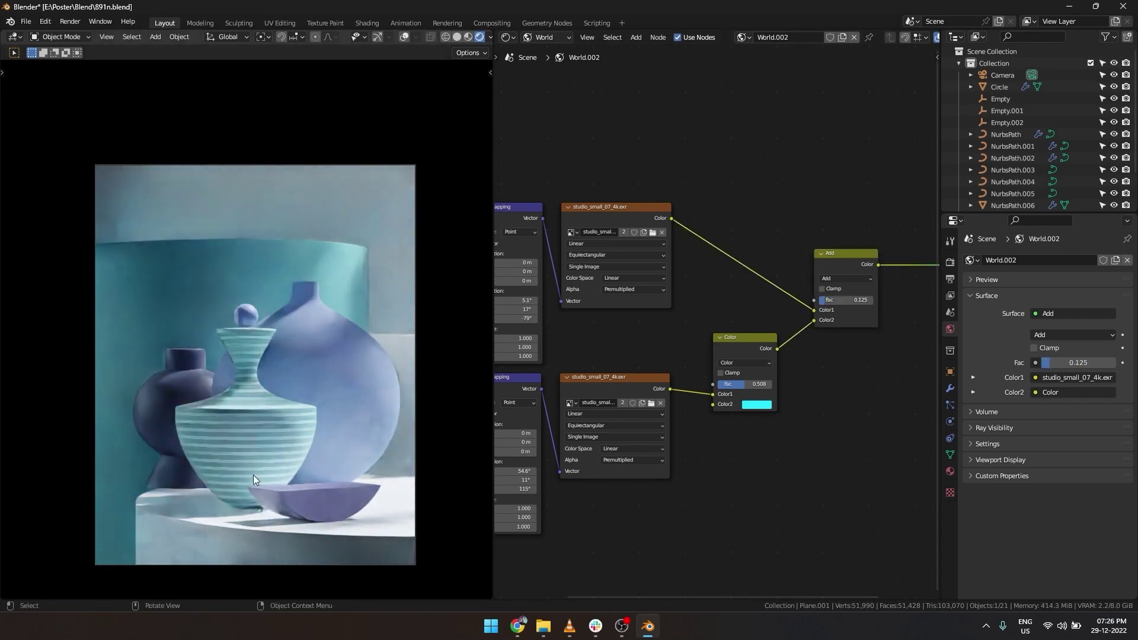